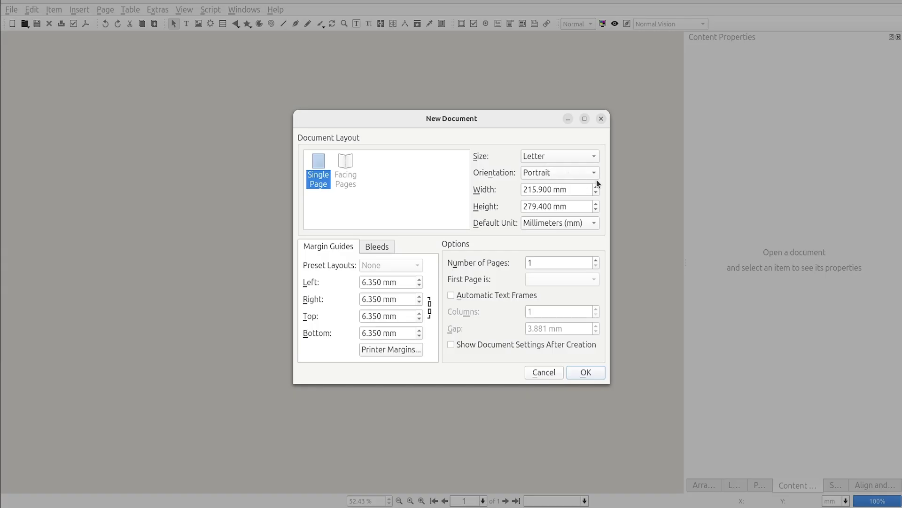
- Create a single-page document in inches, 27 in wide and 40 in high, with 0.25 in bleeds
{"action": "left_click", "coordinate": [578, 223]}
{"action": "left_click", "coordinate": [580, 235]}
{"action": "left_click", "coordinate": [567, 191]}
{"action": "type", "text": "27"}
{"action": "key", "text": "Tab"}
{"action": "type", "text": "40"}
{"action": "key", "text": "Tab"}
{"action": "left_click", "coordinate": [377, 247]}
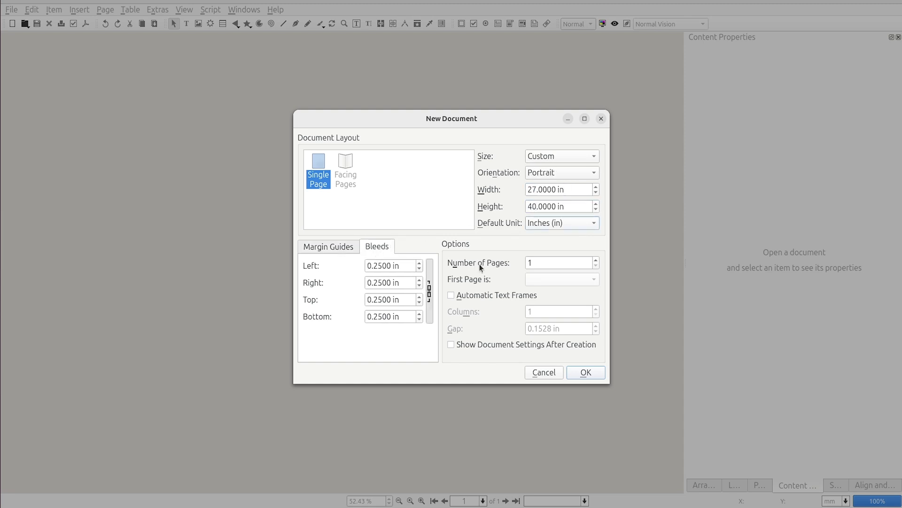
{"action": "left_click", "coordinate": [595, 372]}
- Add two layers above Background and name the lower one Accent1
{"action": "left_click", "coordinate": [741, 489]}
{"action": "left_click", "coordinate": [792, 473]}
{"action": "double_click", "coordinate": [833, 79]}
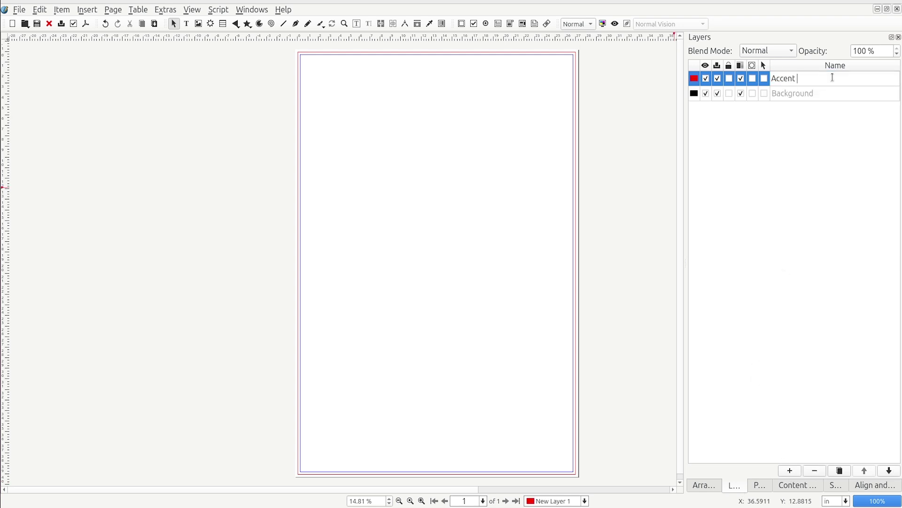
{"action": "left_click", "coordinate": [791, 470]}
{"action": "double_click", "coordinate": [825, 96]}
{"action": "type", "text": "Accent1"}
{"action": "key", "text": "Return"}
- Name the topmost new layer Images and add another layer above it named Accent2
{"action": "double_click", "coordinate": [823, 76]}
{"action": "type", "text": "I"}
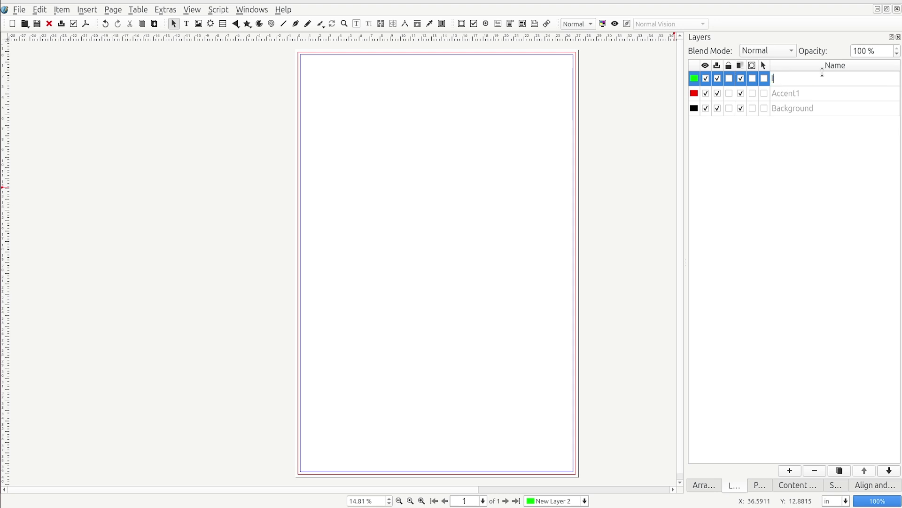
{"action": "type", "text": "mages"}
{"action": "key", "text": "Return"}
{"action": "left_click", "coordinate": [791, 471]}
{"action": "double_click", "coordinate": [804, 78]}
{"action": "type", "text": "Accent2"}
{"action": "key", "text": "Return"}
- Add a topmost layer named Content and make Background the active layer
{"action": "left_click", "coordinate": [790, 470]}
{"action": "double_click", "coordinate": [791, 80]}
{"action": "type", "text": "Content"}
{"action": "key", "text": "Return"}
{"action": "left_click", "coordinate": [831, 141]}
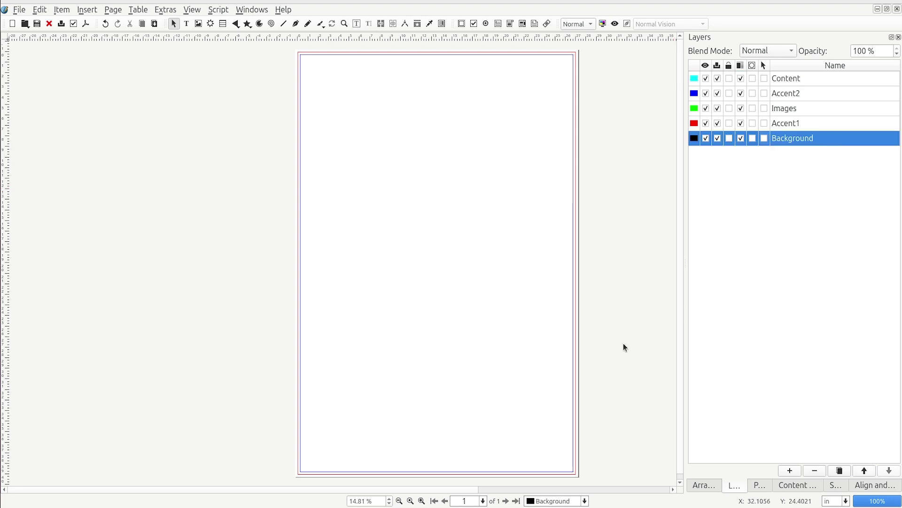
- Place the street photo from the assets folder on the page and enable Snap to Guides
{"action": "key", "text": "alt+Tab"}
{"action": "left_click_drag", "start_coordinate": [53, 219], "coordinate": [347, 185]}
{"action": "right_click", "coordinate": [366, 132]}
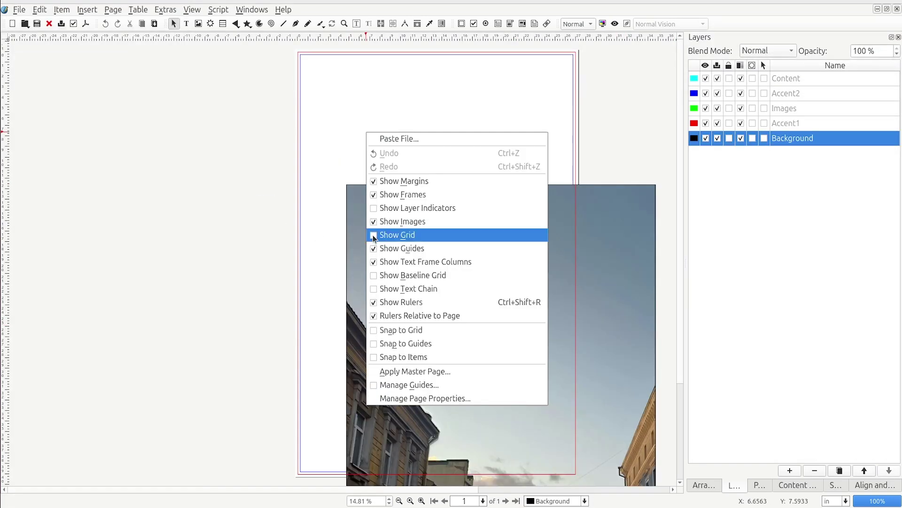
{"action": "left_click", "coordinate": [438, 345]}
- Position and resize the street photo's frame to 27.5 by 40.5 in so it covers the page out to the bleeds
{"action": "left_click_drag", "start_coordinate": [453, 372], "coordinate": [405, 238]}
{"action": "scroll", "coordinate": [286, 51], "scroll_direction": "up", "scroll_amount": 4}
{"action": "left_click_drag", "start_coordinate": [431, 142], "coordinate": [422, 130]}
{"action": "scroll", "coordinate": [372, 201], "scroll_direction": "down", "scroll_amount": 5}
{"action": "scroll", "coordinate": [486, 482], "scroll_direction": "up", "scroll_amount": 5}
{"action": "left_click_drag", "start_coordinate": [568, 377], "coordinate": [396, 411]}
{"action": "scroll", "coordinate": [560, 282], "scroll_direction": "down", "scroll_amount": 5}
{"action": "scroll", "coordinate": [558, 202], "scroll_direction": "up", "scroll_amount": 1}
- Scale the street photo freely to 72.45% within its frame and offset it to about X -1.66 in, Y -0.19 in
{"action": "left_click", "coordinate": [792, 487]}
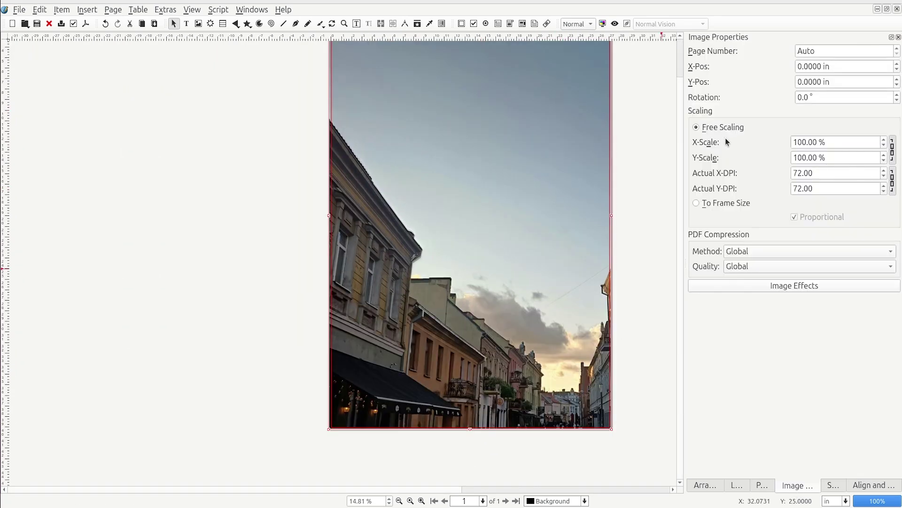
{"action": "left_click", "coordinate": [698, 203]}
{"action": "left_click", "coordinate": [705, 127]}
{"action": "left_click", "coordinate": [885, 140]}
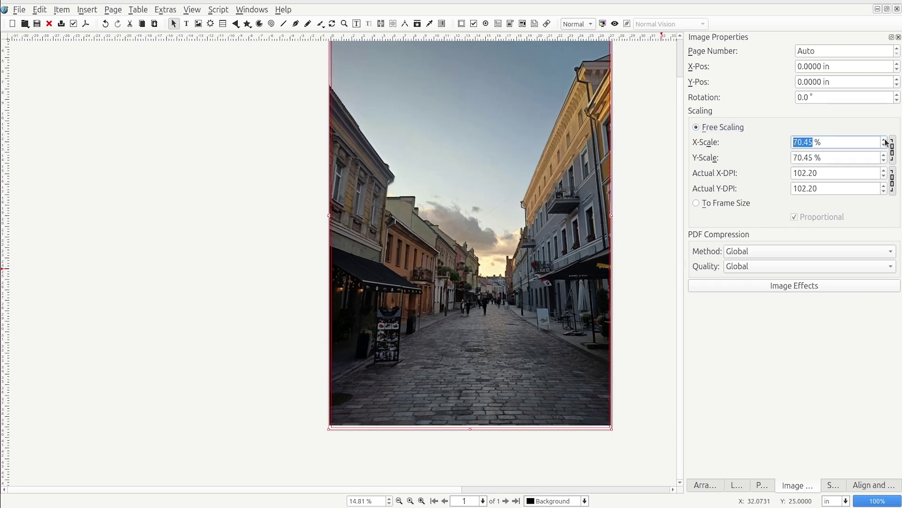
{"action": "double_click", "coordinate": [479, 240]}
{"action": "left_click_drag", "start_coordinate": [480, 240], "coordinate": [463, 238]}
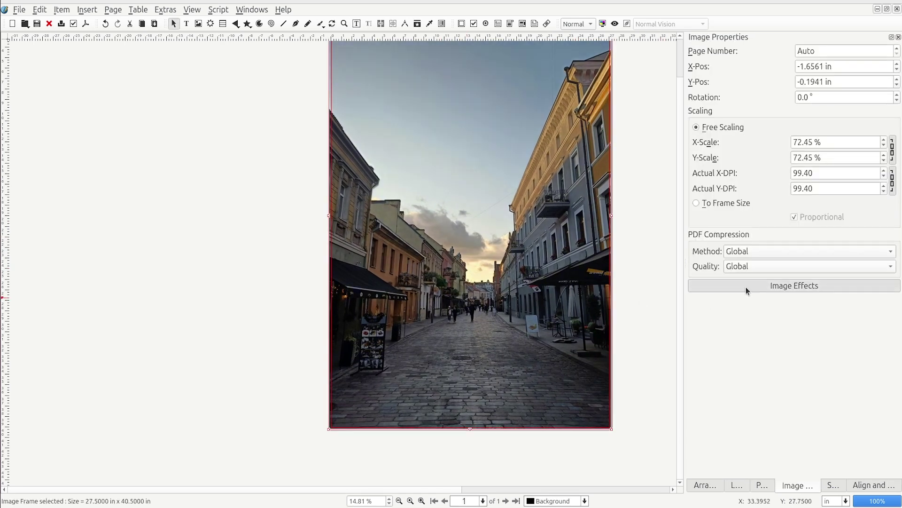
- Apply a grayscale image effect to the street photo
{"action": "left_click", "coordinate": [747, 289]}
{"action": "left_click", "coordinate": [336, 194]}
{"action": "left_click", "coordinate": [356, 378]}
{"action": "left_click", "coordinate": [524, 394]}
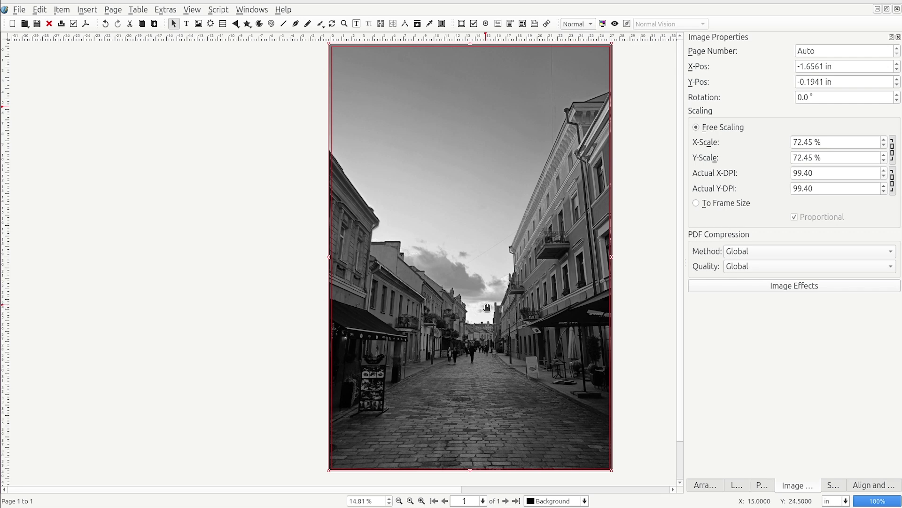
{"action": "left_click", "coordinate": [618, 229]}
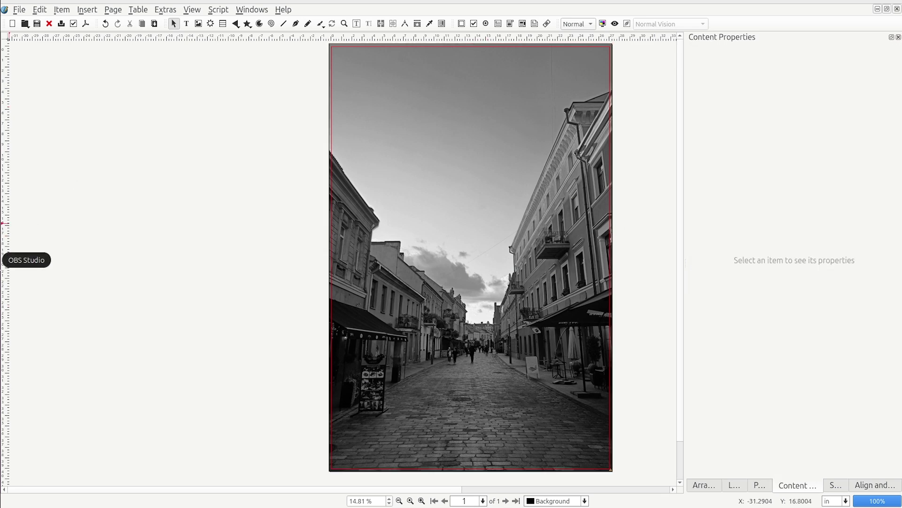
- Make Accent1 the active layer and place dust-hit.jpg over the street photo
{"action": "left_click", "coordinate": [557, 500]}
{"action": "left_click", "coordinate": [553, 488]}
{"action": "left_click", "coordinate": [1, 194]}
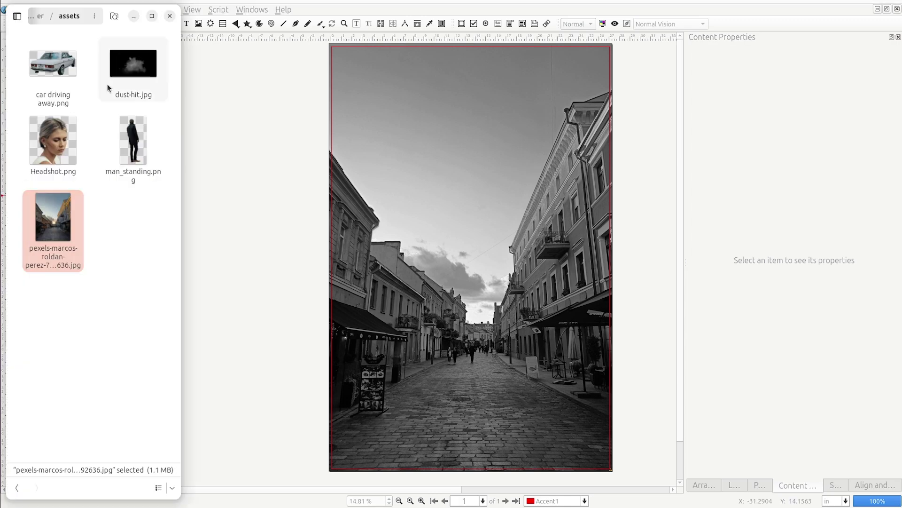
{"action": "left_click_drag", "start_coordinate": [133, 65], "coordinate": [459, 314]}
{"action": "left_click", "coordinate": [460, 241]}
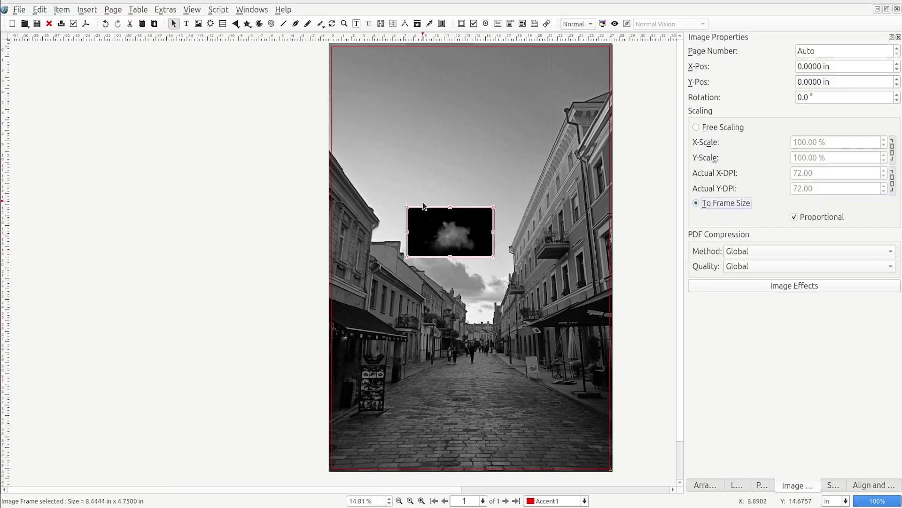
- Try enlarging the dust image and cropping its frame closely around the cloud
{"action": "left_click_drag", "start_coordinate": [406, 207], "coordinate": [225, 103]}
{"action": "left_click_drag", "start_coordinate": [226, 180], "coordinate": [287, 179]}
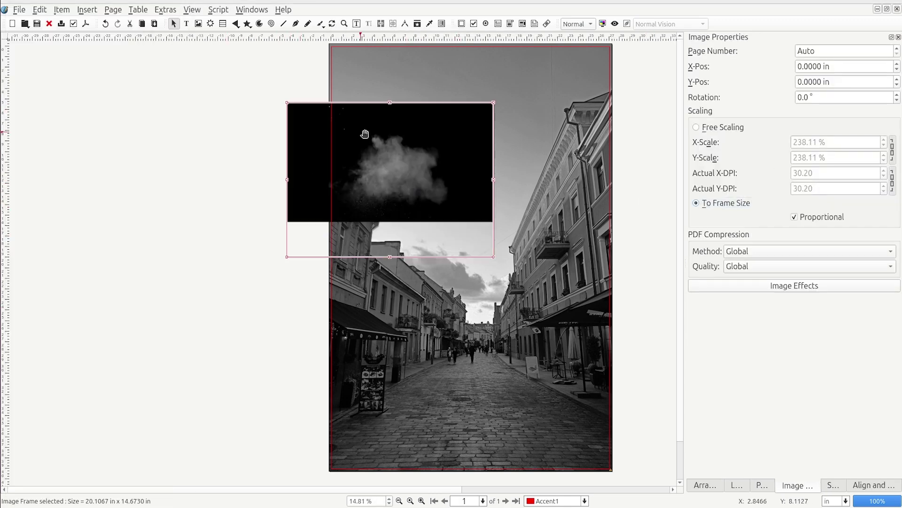
{"action": "left_click", "coordinate": [724, 128]}
{"action": "left_click_drag", "start_coordinate": [360, 103], "coordinate": [359, 141]}
{"action": "left_click_drag", "start_coordinate": [228, 200], "coordinate": [278, 200]}
{"action": "left_click_drag", "start_coordinate": [494, 199], "coordinate": [452, 195]}
{"action": "left_click_drag", "start_coordinate": [365, 257], "coordinate": [369, 246]}
{"action": "mouse_move", "coordinate": [453, 247]}
{"action": "left_mouse_down"}
{"action": "mouse_move", "coordinate": [548, 306]}
{"action": "mouse_move", "coordinate": [452, 246]}
{"action": "left_mouse_up"}
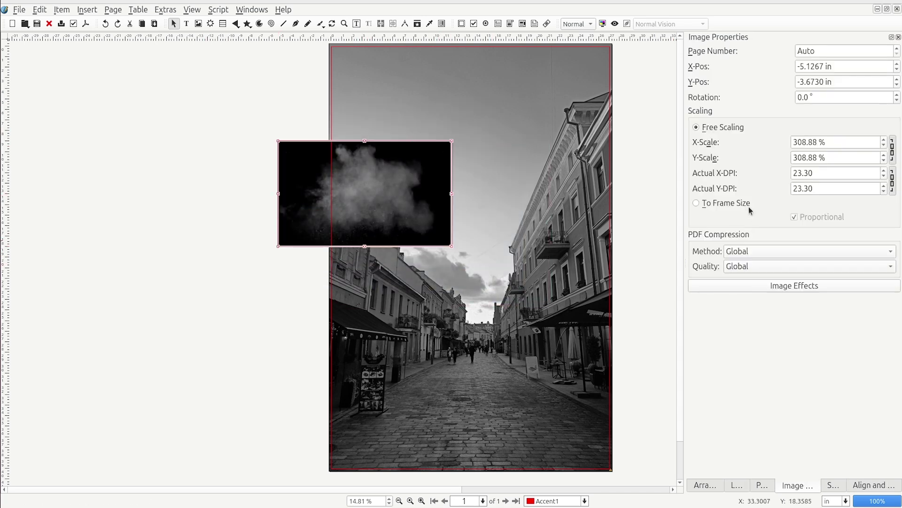
- Fit the dust image to its frame, enlarge it to about 43.4 by 23.7 in over the upper page, and restore free scaling
{"action": "left_click", "coordinate": [726, 203]}
{"action": "left_click", "coordinate": [723, 127]}
{"action": "left_click", "coordinate": [727, 203]}
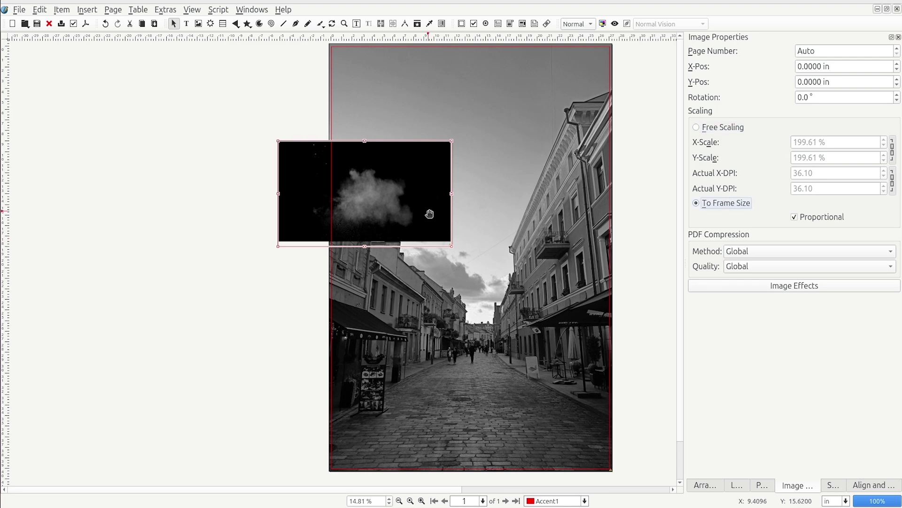
{"action": "left_click_drag", "start_coordinate": [452, 246], "coordinate": [641, 361]}
{"action": "left_click_drag", "start_coordinate": [510, 311], "coordinate": [440, 164]}
{"action": "left_click_drag", "start_coordinate": [570, 262], "coordinate": [655, 316]}
{"action": "left_click_drag", "start_coordinate": [450, 211], "coordinate": [402, 177]}
{"action": "left_click", "coordinate": [700, 129]}
{"action": "left_click_drag", "start_coordinate": [383, 315], "coordinate": [383, 294]}
{"action": "left_click_drag", "start_coordinate": [387, 207], "coordinate": [412, 239]}
- Set the dust image scale to 600% and crop its frame to about 27 by 18.4 in at the page's top edge
{"action": "scroll", "coordinate": [883, 145], "scroll_direction": "up", "scroll_amount": 9}
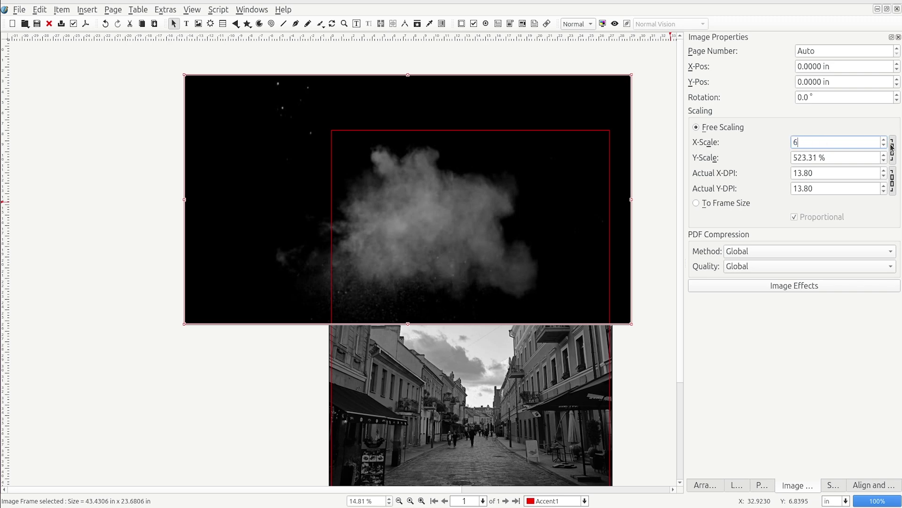
{"action": "type", "text": "600"}
{"action": "key", "text": "Return"}
{"action": "left_click_drag", "start_coordinate": [183, 200], "coordinate": [331, 200]}
{"action": "left_click_drag", "start_coordinate": [631, 200], "coordinate": [606, 201]}
{"action": "left_click_drag", "start_coordinate": [470, 75], "coordinate": [471, 130]}
- Flip the dust image vertically and widen its frame to about 27.3 in
{"action": "left_click", "coordinate": [762, 491]}
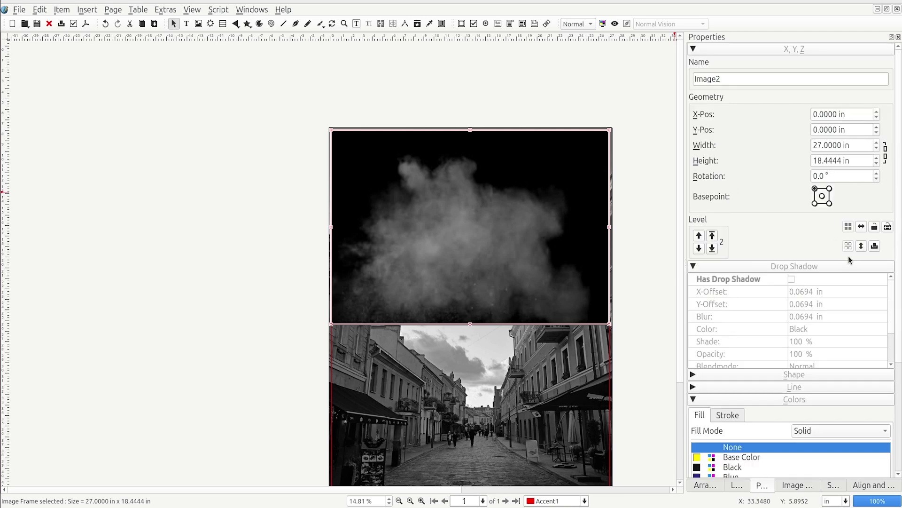
{"action": "left_click", "coordinate": [861, 245]}
{"action": "left_click_drag", "start_coordinate": [610, 227], "coordinate": [612, 228]}
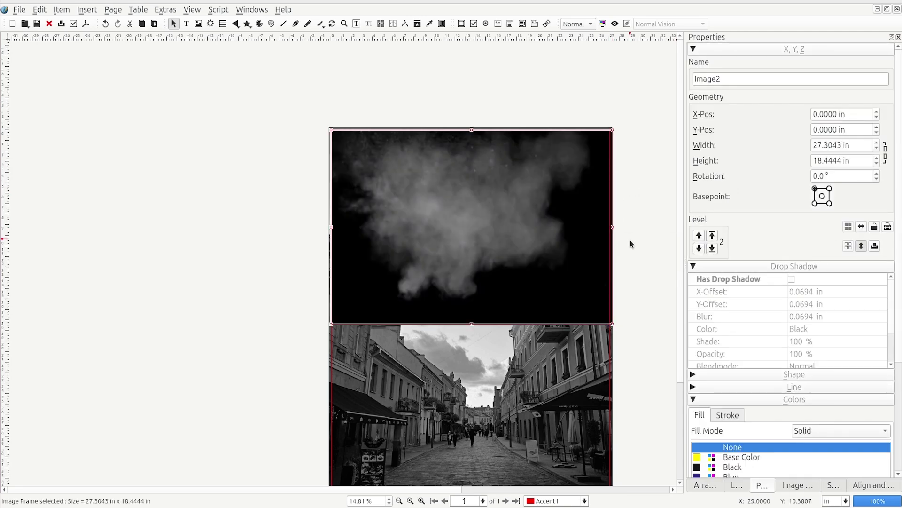
- Set the dust image's blend mode to Screen
{"action": "left_click", "coordinate": [766, 418]}
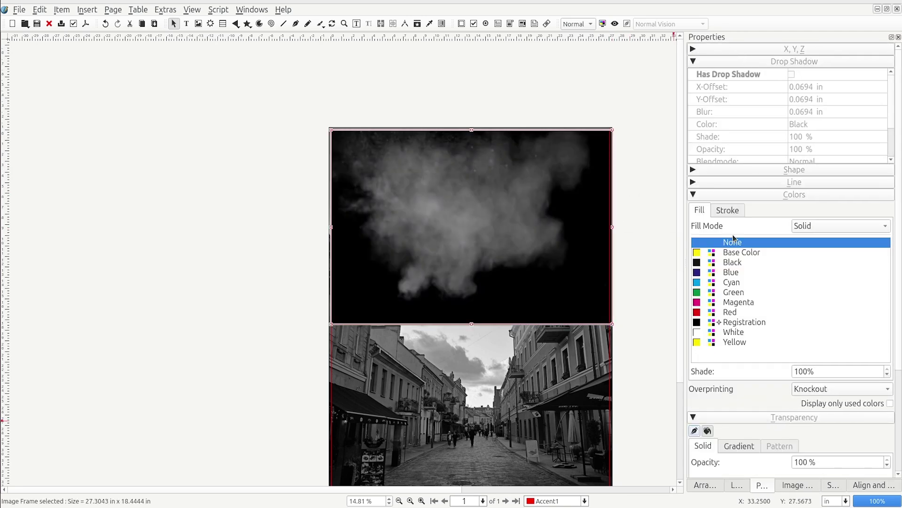
{"action": "left_click", "coordinate": [729, 64]}
{"action": "left_click", "coordinate": [847, 299]}
{"action": "left_click", "coordinate": [822, 322]}
{"action": "left_click", "coordinate": [825, 299]}
{"action": "left_click", "coordinate": [825, 299]}
{"action": "left_click", "coordinate": [824, 324]}
- Shift the dust image toward the page's upper left and trim its frame to the left and top bleed edges
{"action": "left_click_drag", "start_coordinate": [480, 242], "coordinate": [425, 225]}
{"action": "left_click_drag", "start_coordinate": [281, 210], "coordinate": [329, 216]}
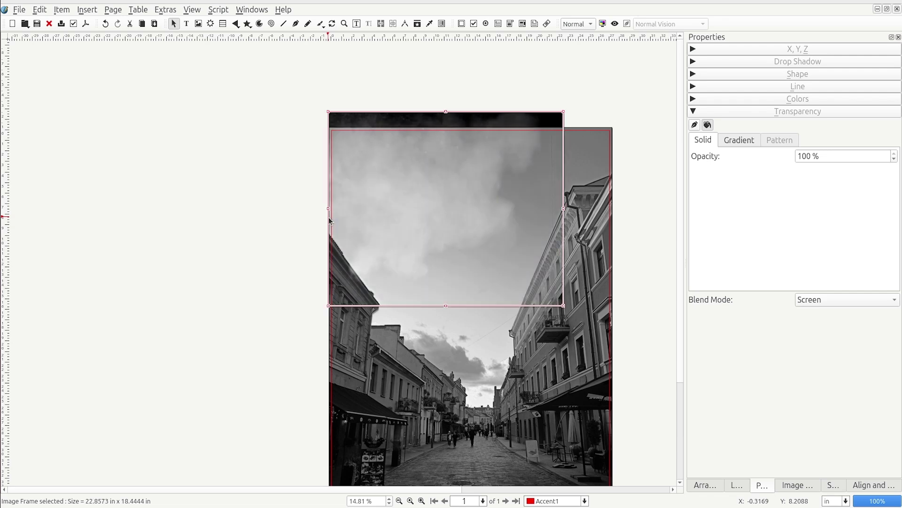
{"action": "left_click_drag", "start_coordinate": [445, 113], "coordinate": [453, 130]}
- Duplicate the dust image as a horizontally mirrored copy over the page's upper right, trimmed to the right bleed edge
{"action": "key", "text": "ctrl+d"}
{"action": "left_click_drag", "start_coordinate": [441, 176], "coordinate": [534, 169]}
{"action": "left_click", "coordinate": [797, 49]}
{"action": "left_click_drag", "start_coordinate": [659, 211], "coordinate": [612, 214]}
{"action": "left_click", "coordinate": [614, 305]}
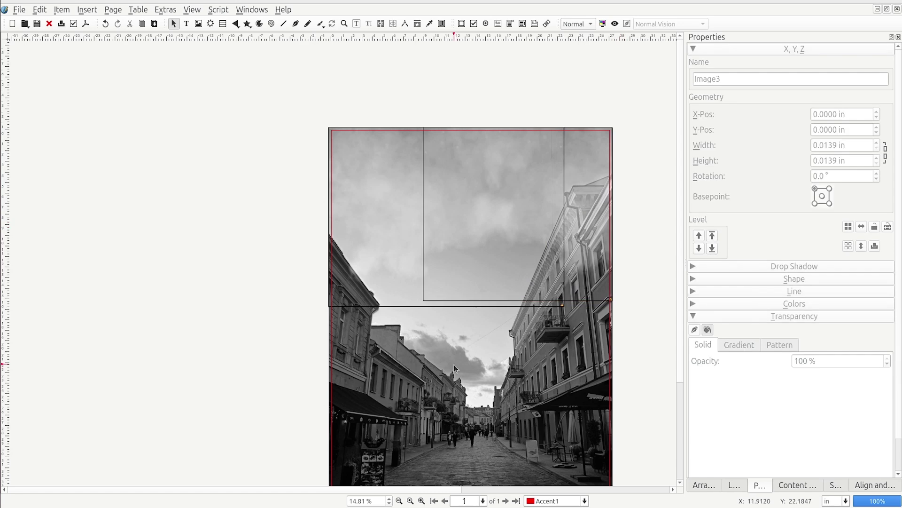
- Preview the page and group the two upper dust images
{"action": "key", "text": "ctrl+alt+p"}
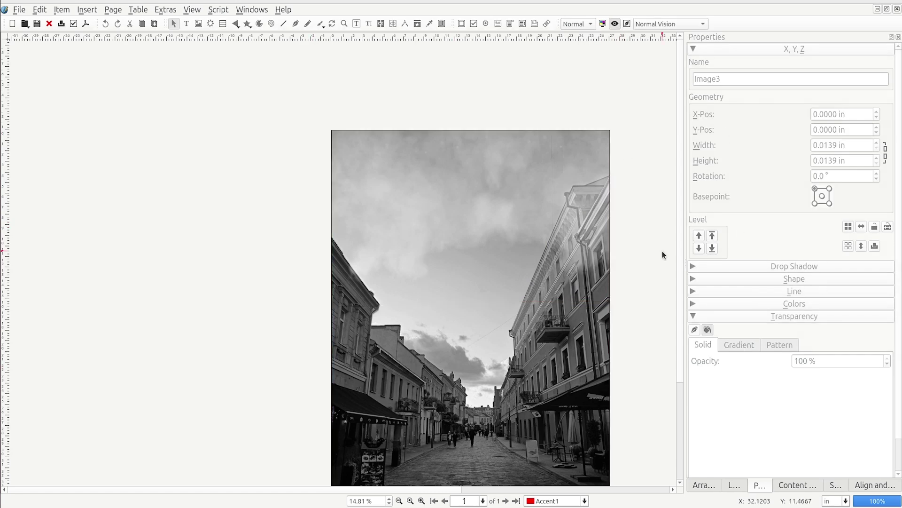
{"action": "key", "text": "ctrl+alt+p"}
{"action": "left_click", "coordinate": [433, 178]}
{"action": "left_click", "coordinate": [587, 187], "text": "shift"}
{"action": "key", "text": "ctrl+g"}
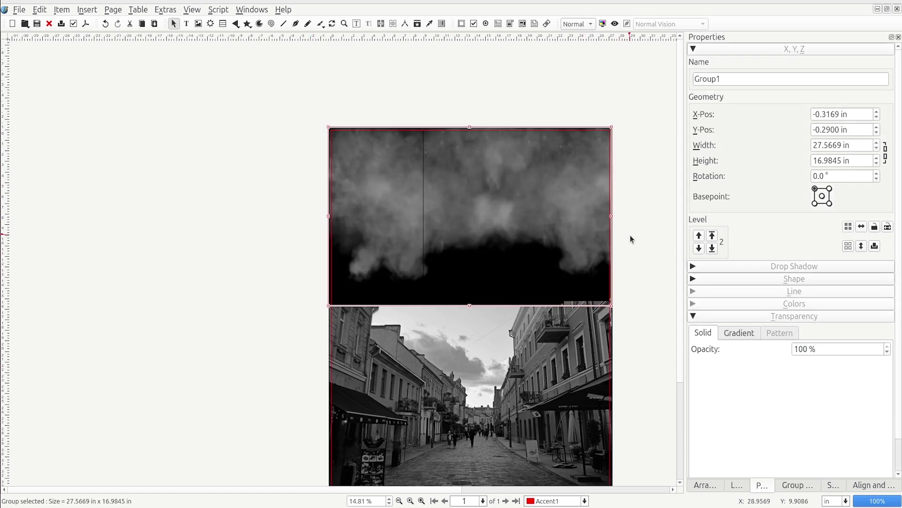
{"action": "key", "text": "ctrl+shift+d"}
{"action": "key", "text": "Escape"}
{"action": "left_click_drag", "start_coordinate": [507, 230], "coordinate": [504, 340]}
{"action": "key", "text": "ctrl+z"}
- Duplicate the dust group, place the copy over the lower part of the page, and centre it horizontally relative to the page
{"action": "key", "text": "ctrl+d"}
{"action": "left_click_drag", "start_coordinate": [490, 253], "coordinate": [491, 400]}
{"action": "scroll", "coordinate": [488, 376], "scroll_direction": "down", "scroll_amount": 3}
{"action": "left_click_drag", "start_coordinate": [469, 277], "coordinate": [472, 345]}
{"action": "left_click", "coordinate": [874, 485]}
{"action": "left_click", "coordinate": [823, 69]}
{"action": "left_click", "coordinate": [808, 97]}
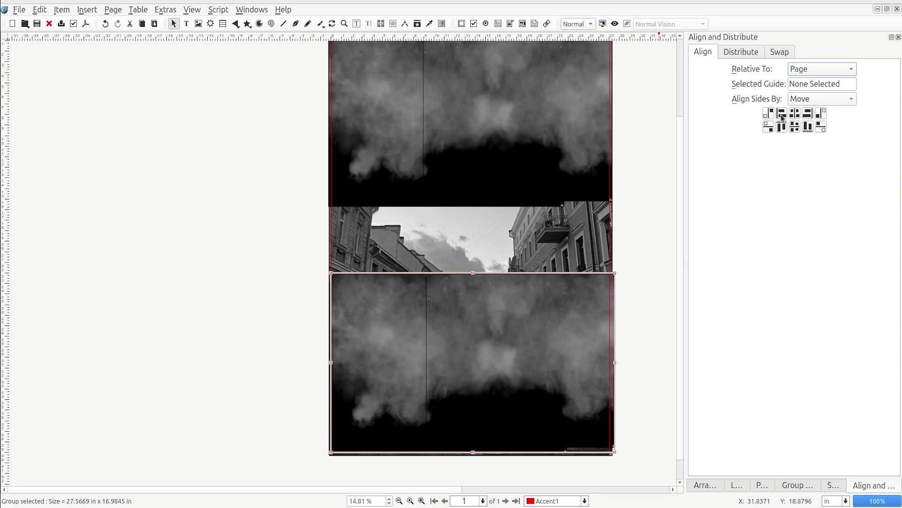
{"action": "left_click", "coordinate": [795, 115]}
- Ungroup the lower and upper dust groups and preview the resulting fog on the page
{"action": "left_click", "coordinate": [670, 368]}
{"action": "left_click", "coordinate": [503, 340]}
{"action": "key", "text": "ctrl+shift+g"}
{"action": "left_click", "coordinate": [540, 143]}
{"action": "key", "text": "ctrl+shift+g"}
{"action": "left_click", "coordinate": [641, 170]}
{"action": "key", "text": "ctrl+alt+p"}
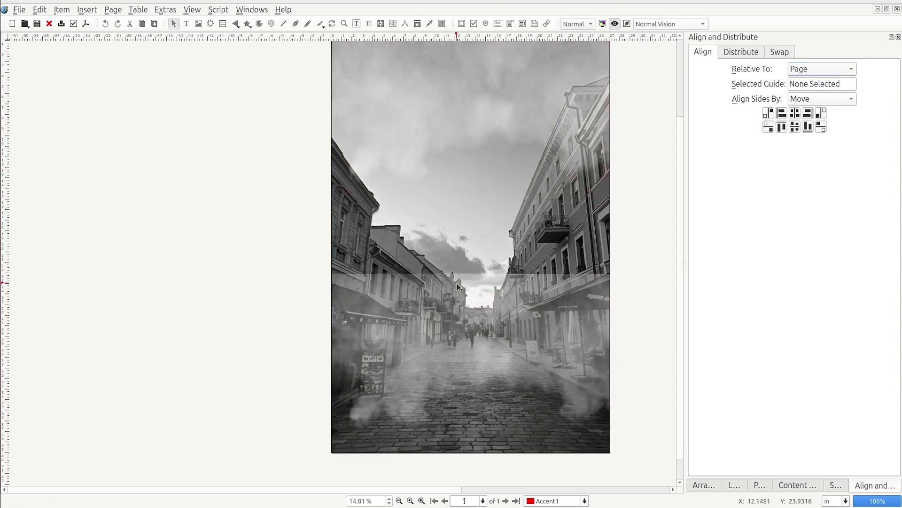
{"action": "key", "text": "ctrl+alt+p"}
- Duplicate the pair of upper dust images and the pair of lower dust images in place to thicken the fog
{"action": "left_click", "coordinate": [513, 165]}
{"action": "left_click", "coordinate": [382, 134], "text": "shift"}
{"action": "key", "text": "ctrl+d"}
{"action": "left_click", "coordinate": [363, 340]}
{"action": "left_click", "coordinate": [579, 359], "text": "shift"}
{"action": "key", "text": "ctrl+d"}
{"action": "left_click", "coordinate": [634, 308]}
- Duplicate the lower-right dust image, park the copy outside the page's left edge, and send it to the Accent2 layer
{"action": "left_click", "coordinate": [513, 354]}
{"action": "key", "text": "ctrl+d"}
{"action": "left_click_drag", "start_coordinate": [516, 356], "coordinate": [220, 245]}
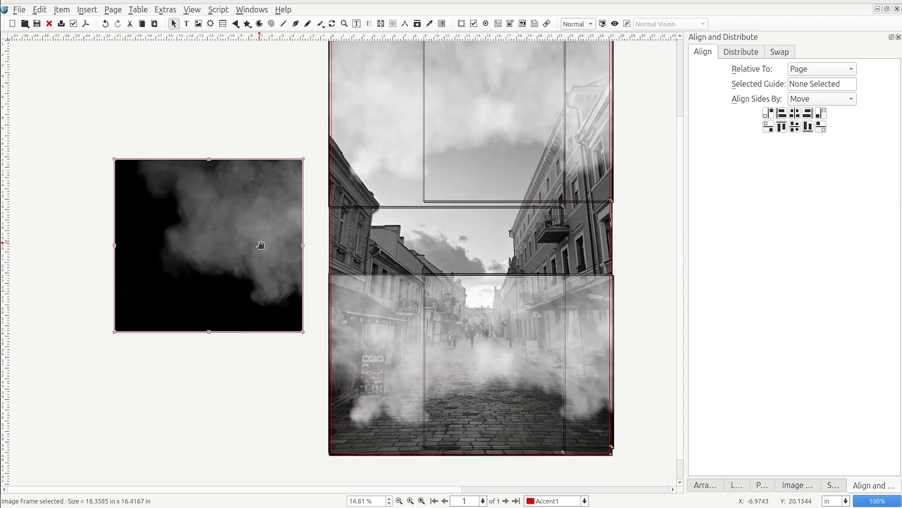
{"action": "right_click", "coordinate": [257, 240]}
{"action": "mouse_move", "coordinate": [329, 285]}
{"action": "mouse_move", "coordinate": [341, 328]}
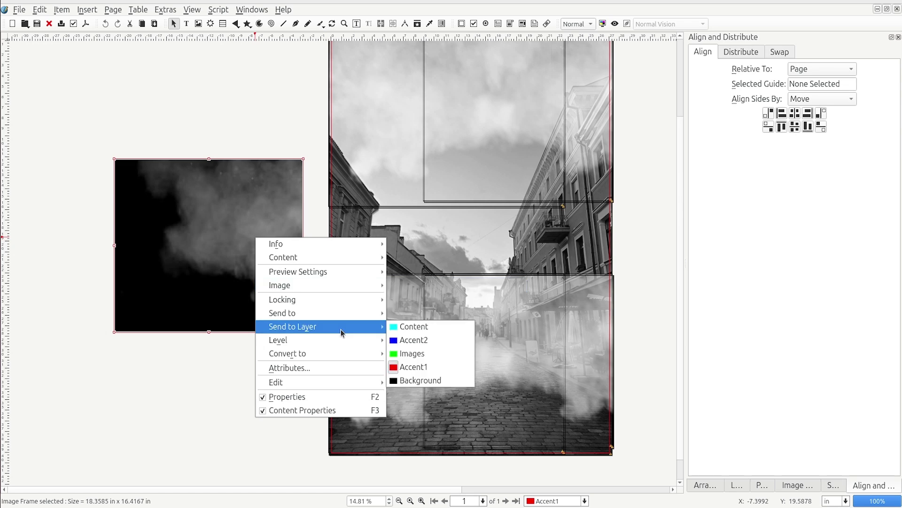
{"action": "left_click", "coordinate": [425, 341]}
- Extend the top edges of the lower dust frames upward to about the bottom of the upper dust frames
{"action": "left_click", "coordinate": [518, 328]}
{"action": "left_click_drag", "start_coordinate": [521, 276], "coordinate": [525, 214]}
{"action": "left_click", "coordinate": [394, 296]}
{"action": "left_click_drag", "start_coordinate": [450, 275], "coordinate": [446, 206]}
{"action": "left_click", "coordinate": [598, 368]}
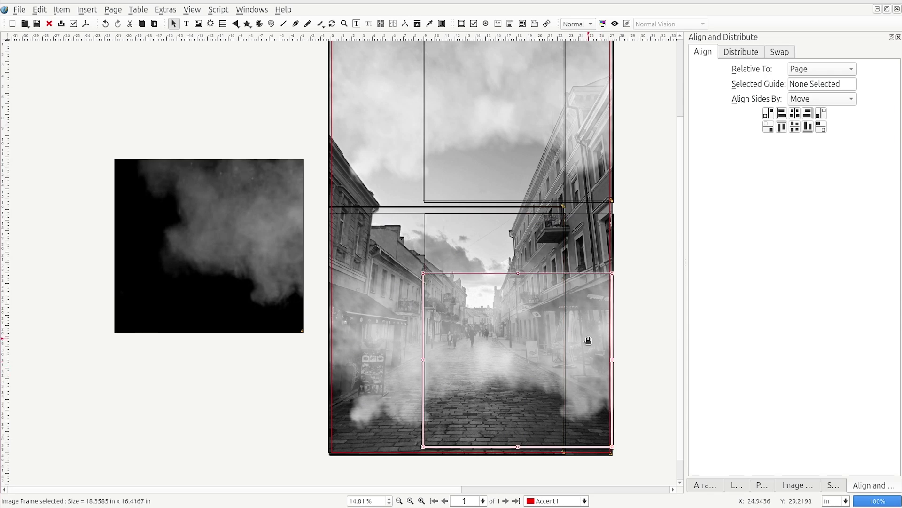
{"action": "left_click_drag", "start_coordinate": [518, 280], "coordinate": [517, 212]}
{"action": "left_click", "coordinate": [643, 304]}
- Make Images the active layer and place the car driving away image at the page's lower-left corner
{"action": "scroll", "coordinate": [549, 301], "scroll_direction": "up", "scroll_amount": 1}
{"action": "left_click", "coordinate": [583, 500]}
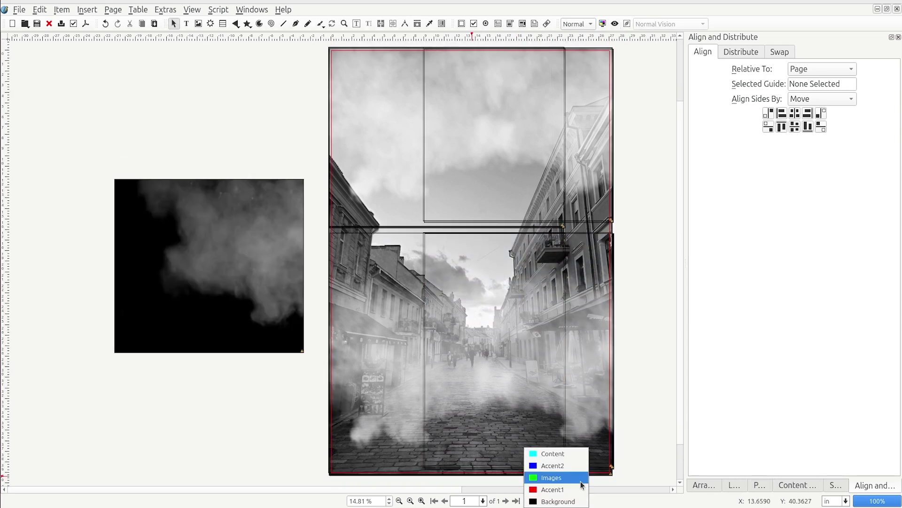
{"action": "left_click", "coordinate": [581, 482]}
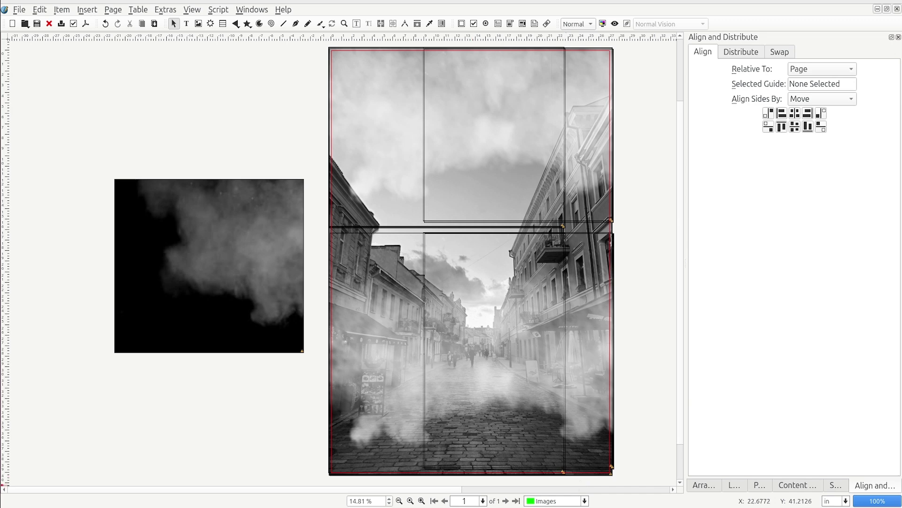
{"action": "left_click", "coordinate": [1, 195]}
{"action": "left_click_drag", "start_coordinate": [57, 74], "coordinate": [278, 403]}
{"action": "left_click_drag", "start_coordinate": [316, 451], "coordinate": [303, 449]}
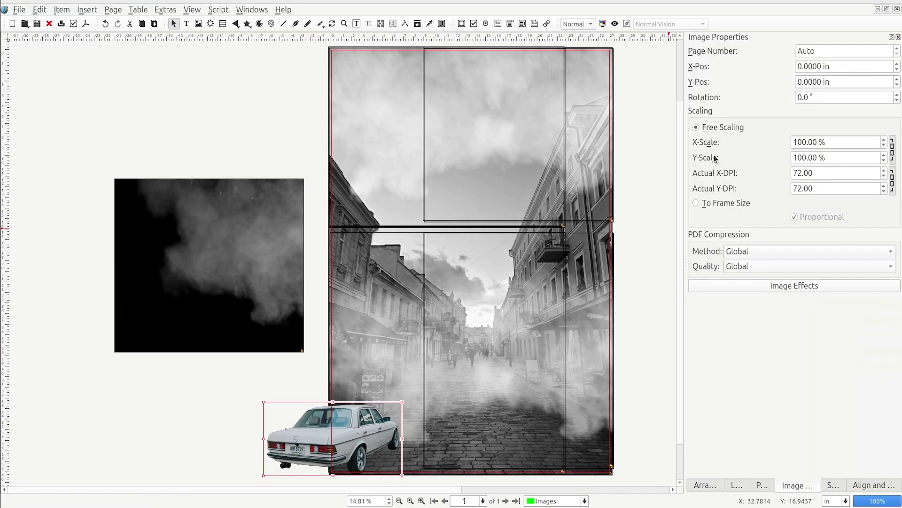
- Fit the car image to its frame, enlarge it to about 23.6 by 12.3 in, and shift it partly past the left page edge
{"action": "left_click", "coordinate": [722, 207]}
{"action": "left_click_drag", "start_coordinate": [402, 401], "coordinate": [484, 359]}
{"action": "left_click_drag", "start_coordinate": [415, 419], "coordinate": [329, 427]}
{"action": "left_click_drag", "start_coordinate": [398, 374], "coordinate": [418, 363]}
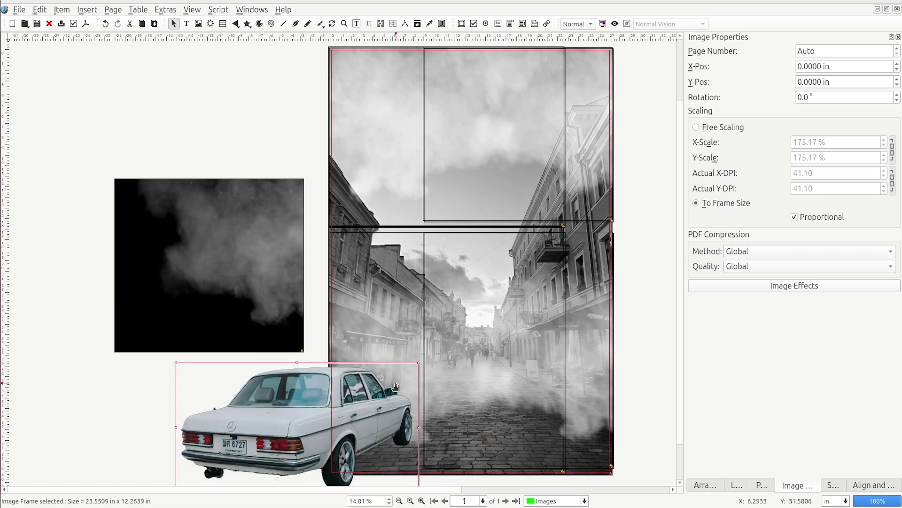
- Switch the car image to free scaling and crop its frame to the left and bottom bleed edges, about 8.8 by 10.7 in
{"action": "left_click", "coordinate": [719, 128]}
{"action": "left_click_drag", "start_coordinate": [176, 428], "coordinate": [328, 427]}
{"action": "scroll", "coordinate": [373, 458], "scroll_direction": "down", "scroll_amount": 1}
{"action": "left_click_drag", "start_coordinate": [372, 455], "coordinate": [373, 434]}
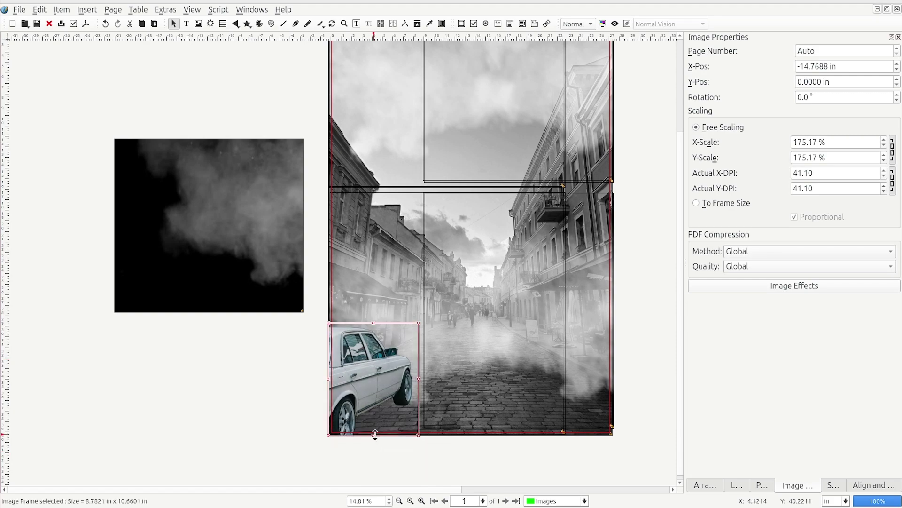
- Apply the Grayscale image effect to the cropped car image and reselect it
{"action": "left_click", "coordinate": [795, 285]}
{"action": "left_click", "coordinate": [336, 194]}
{"action": "left_click", "coordinate": [354, 379]}
{"action": "left_click", "coordinate": [541, 398]}
{"action": "left_click", "coordinate": [629, 311]}
{"action": "left_click", "coordinate": [385, 385]}
- Add the Blur image effect to the car and check the page in preview mode
{"action": "left_click", "coordinate": [795, 285]}
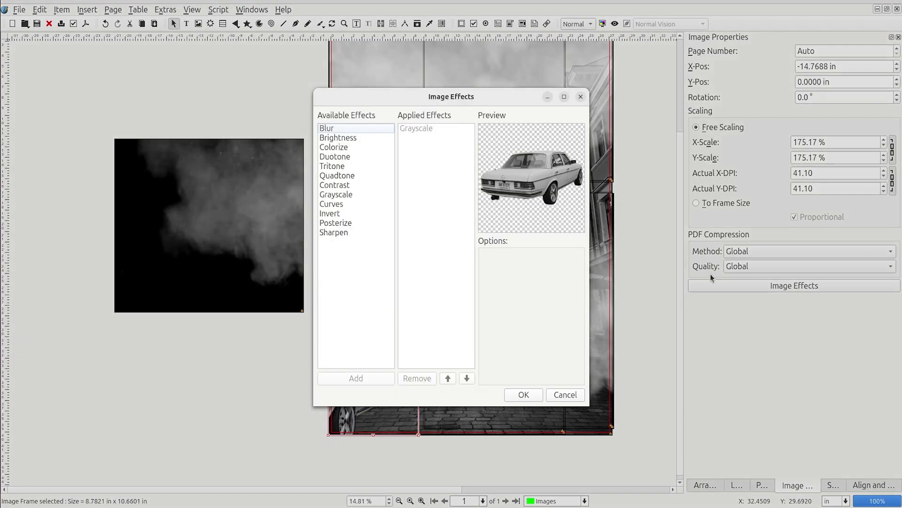
{"action": "left_click", "coordinate": [327, 128]}
{"action": "left_click", "coordinate": [356, 378]}
{"action": "left_click", "coordinate": [540, 395]}
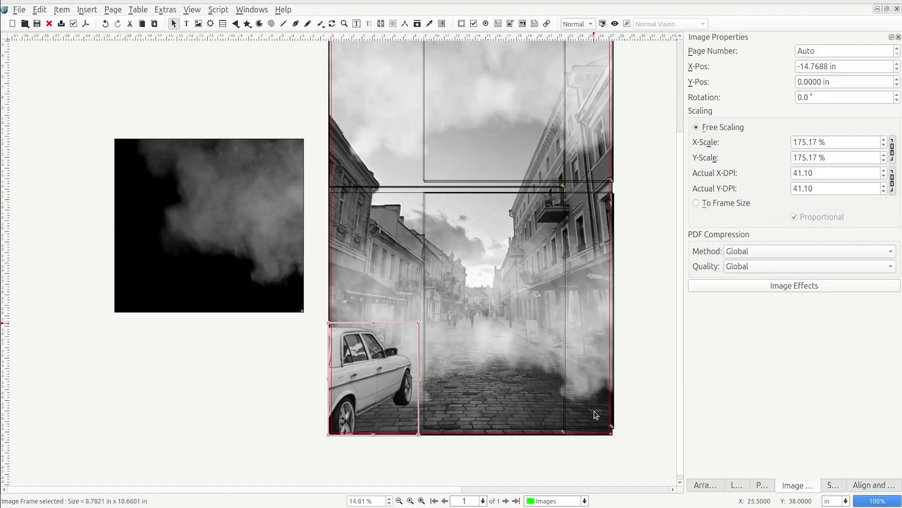
{"action": "left_click", "coordinate": [616, 389]}
{"action": "key", "text": "ctrl+alt+p"}
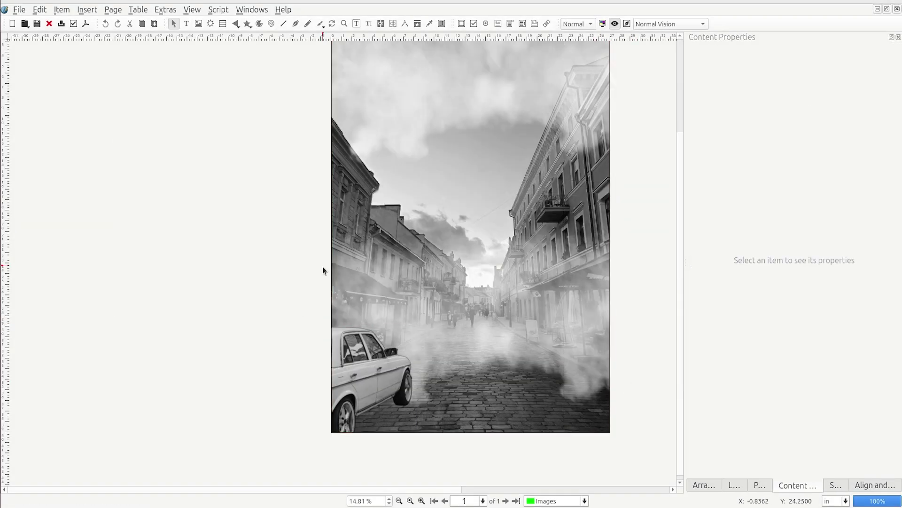
{"action": "key", "text": "ctrl+alt+p"}
- Send the car image to the Accent1 layer and make Accent1 the active layer
{"action": "right_click", "coordinate": [354, 359]}
{"action": "mouse_move", "coordinate": [423, 268]}
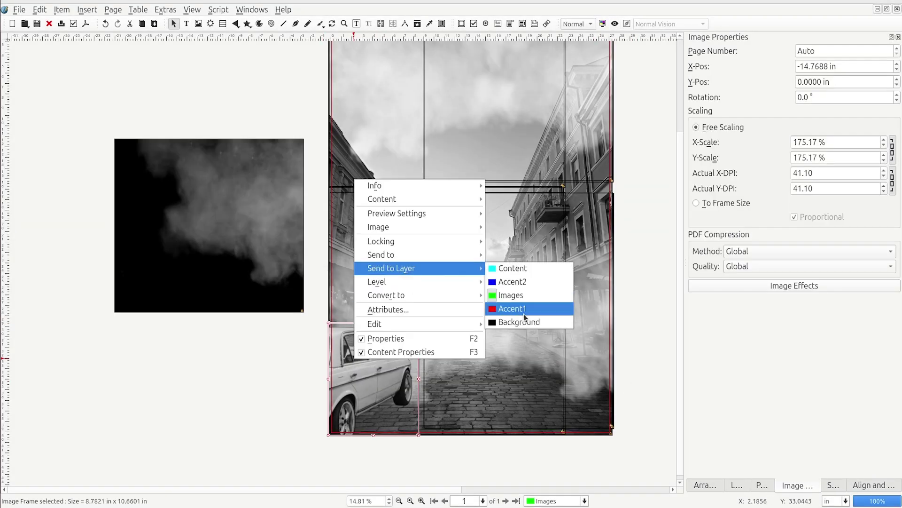
{"action": "left_click", "coordinate": [551, 308]}
{"action": "left_click", "coordinate": [554, 501]}
{"action": "left_click", "coordinate": [553, 454]}
- Lower the car image one level in the stacking order and deselect it
{"action": "right_click", "coordinate": [383, 386]}
{"action": "mouse_move", "coordinate": [485, 309]}
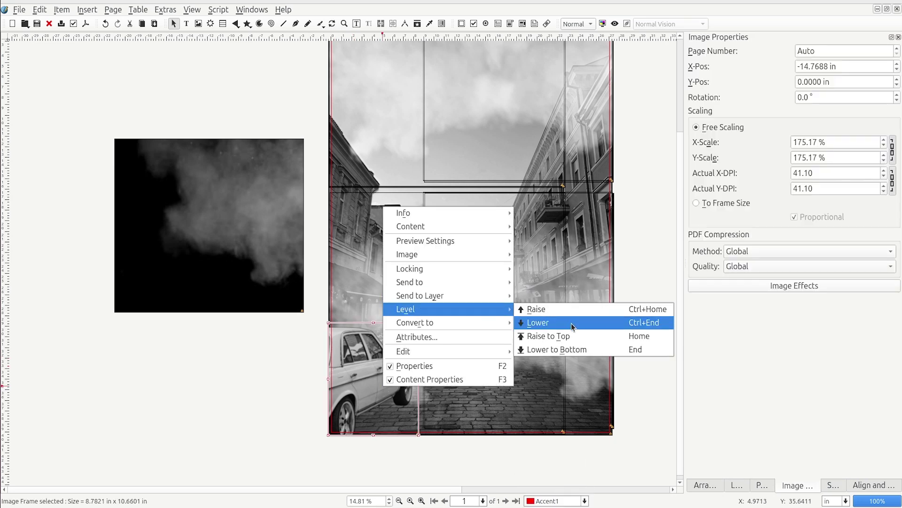
{"action": "left_click", "coordinate": [571, 323]}
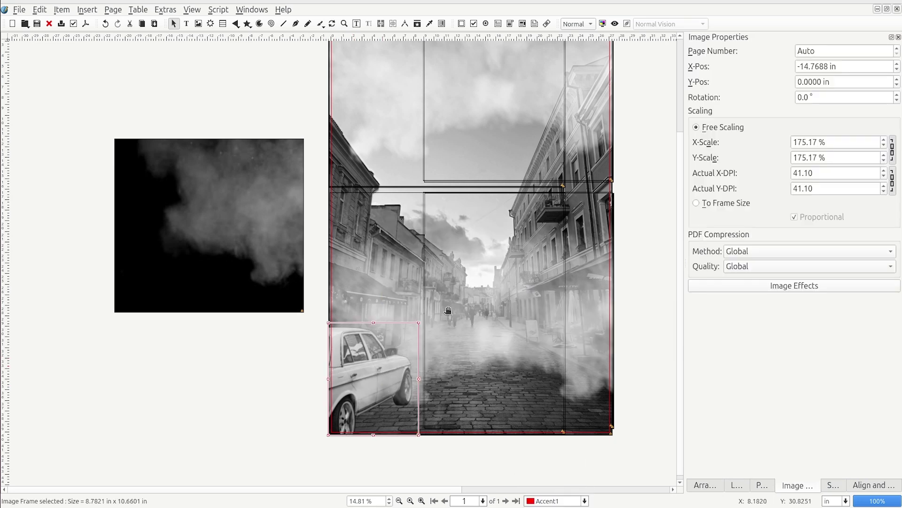
{"action": "left_click", "coordinate": [542, 426]}
- Make Images the active layer, place the standing man image on the street, and scale it to its frame size
{"action": "left_click", "coordinate": [555, 500]}
{"action": "left_click", "coordinate": [554, 468]}
{"action": "key", "text": "alt+Tab"}
{"action": "left_click_drag", "start_coordinate": [133, 141], "coordinate": [447, 302]}
{"action": "key", "text": "ctrl+z"}
{"action": "left_click", "coordinate": [715, 202]}
- Resize the man's frame to about 6.2 by 11.1 in and position him in the middle of the cobbled street
{"action": "left_click_drag", "start_coordinate": [480, 352], "coordinate": [393, 382]}
{"action": "left_click_drag", "start_coordinate": [413, 336], "coordinate": [464, 318]}
{"action": "left_click_drag", "start_coordinate": [419, 250], "coordinate": [434, 278]}
{"action": "left_click_drag", "start_coordinate": [465, 343], "coordinate": [465, 331]}
{"action": "left_click_drag", "start_coordinate": [440, 271], "coordinate": [448, 278]}
- Apply the Grayscale image effect to the standing man
{"action": "left_click", "coordinate": [778, 285]}
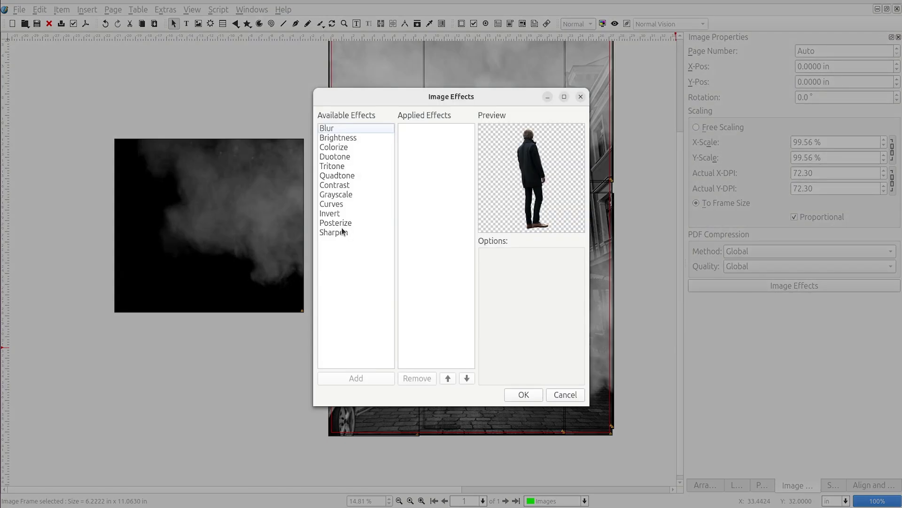
{"action": "left_click", "coordinate": [336, 194]}
{"action": "left_click", "coordinate": [356, 378]}
{"action": "left_click", "coordinate": [524, 394]}
{"action": "left_click", "coordinate": [653, 379]}
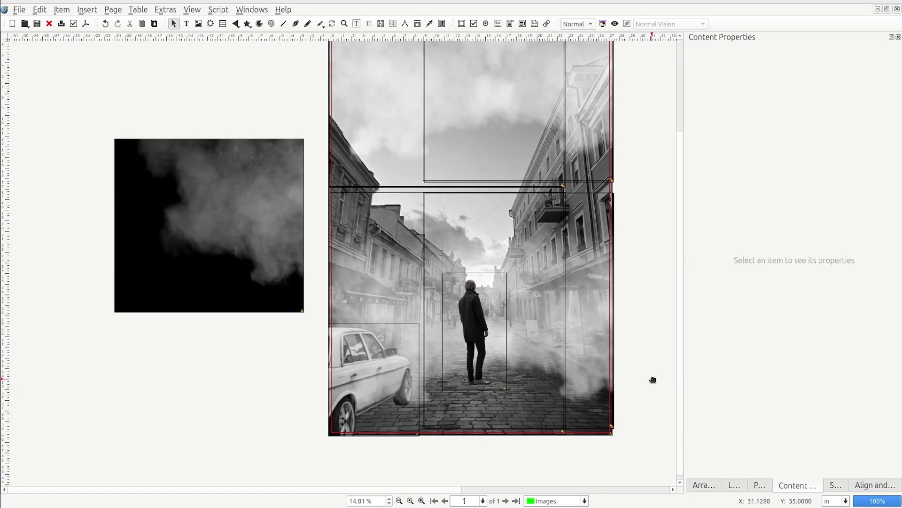
- Place the woman's portrait above the man on the Images layer, scaled to a frame of about 14.9 by 14.9 in
{"action": "left_click", "coordinate": [556, 500]}
{"action": "left_click", "coordinate": [192, 336]}
{"action": "key", "text": "alt+Tab"}
{"action": "left_click_drag", "start_coordinate": [48, 164], "coordinate": [486, 109]}
{"action": "left_click", "coordinate": [489, 25]}
{"action": "left_click_drag", "start_coordinate": [534, 148], "coordinate": [441, 133]}
{"action": "left_click_drag", "start_coordinate": [480, 181], "coordinate": [546, 226]}
{"action": "left_click", "coordinate": [696, 204]}
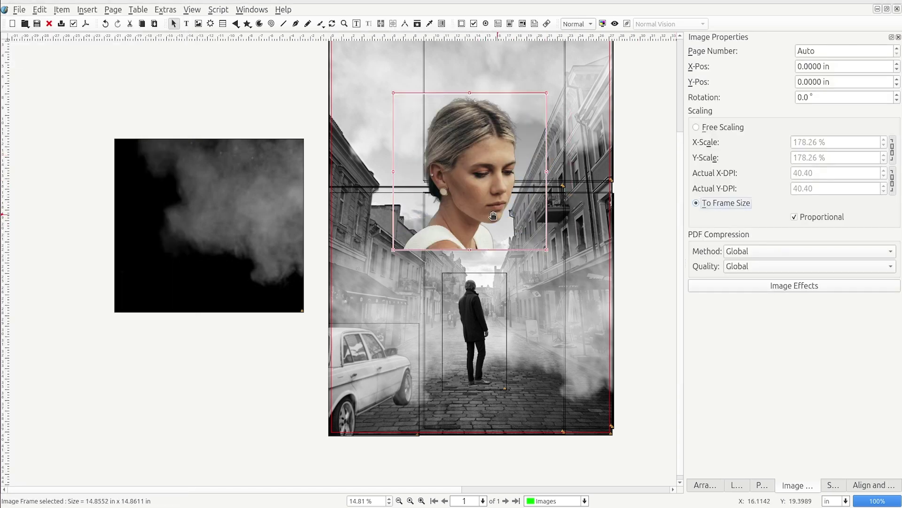
- Reduce the portrait to about 12.9 by 12.9 in and centre it above the standing man
{"action": "left_click_drag", "start_coordinate": [466, 211], "coordinate": [466, 187]}
{"action": "left_click_drag", "start_coordinate": [546, 226], "coordinate": [526, 206]}
{"action": "left_click_drag", "start_coordinate": [444, 171], "coordinate": [452, 191]}
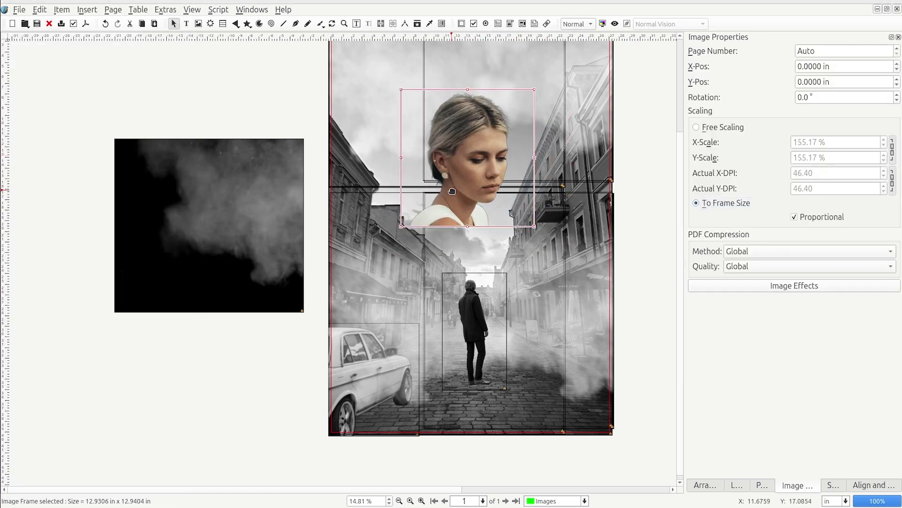
{"action": "left_click_drag", "start_coordinate": [681, 158], "coordinate": [686, 125]}
{"action": "left_click_drag", "start_coordinate": [459, 246], "coordinate": [461, 246]}
- Apply the Grayscale and Curves effects to the woman's portrait, bending the curve into an S shape for more contrast
{"action": "left_click", "coordinate": [790, 285]}
{"action": "left_click", "coordinate": [336, 194]}
{"action": "left_click", "coordinate": [371, 378]}
{"action": "left_click", "coordinate": [332, 204]}
{"action": "left_click", "coordinate": [356, 378]}
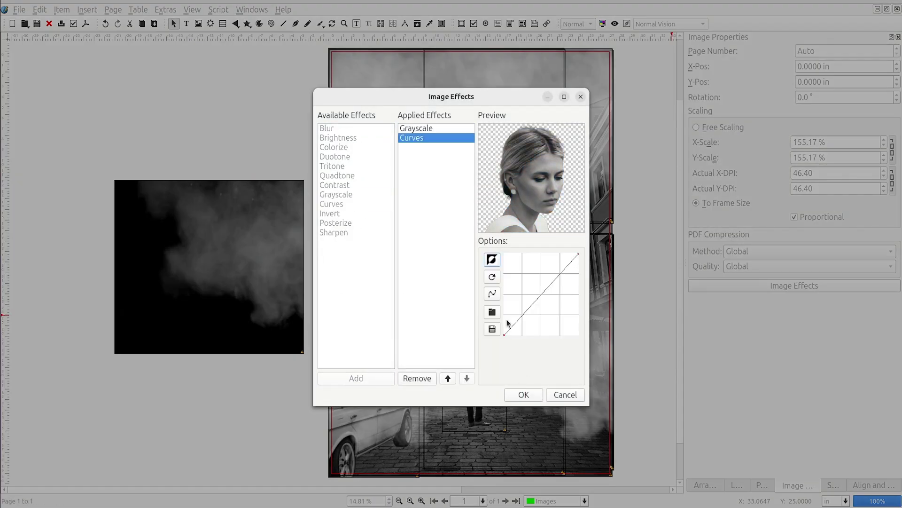
{"action": "left_click_drag", "start_coordinate": [523, 314], "coordinate": [525, 316]}
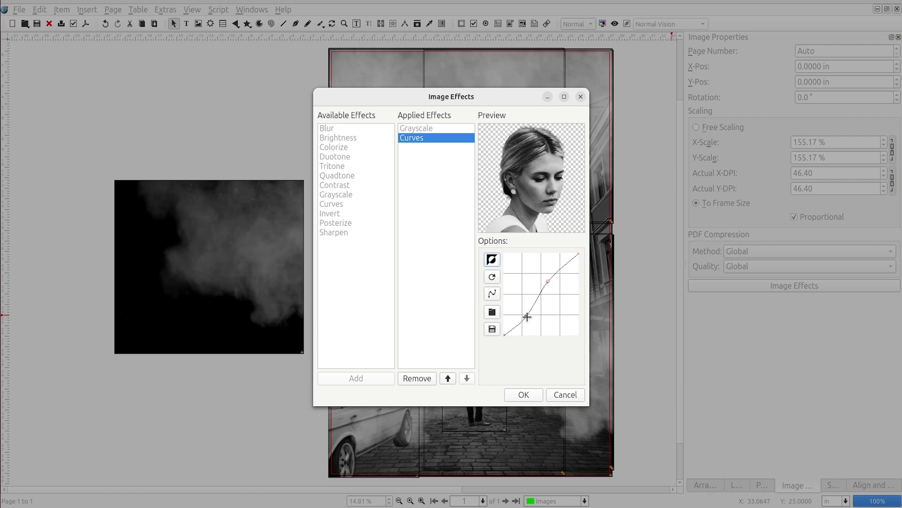
{"action": "left_click", "coordinate": [524, 394]}
{"action": "left_click", "coordinate": [656, 208]}
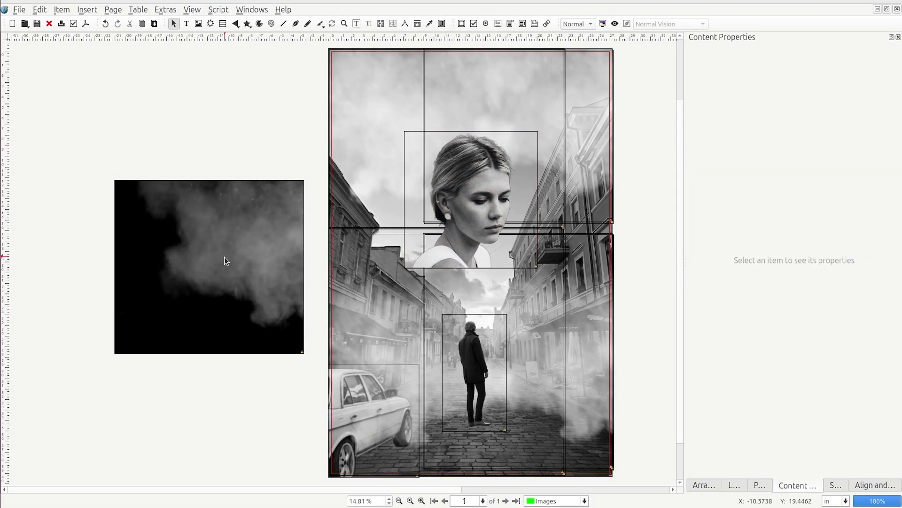
- Turn on a drop shadow for the woman's portrait and colour it White
{"action": "left_click", "coordinate": [491, 200]}
{"action": "left_click", "coordinate": [760, 485]}
{"action": "left_click", "coordinate": [798, 64]}
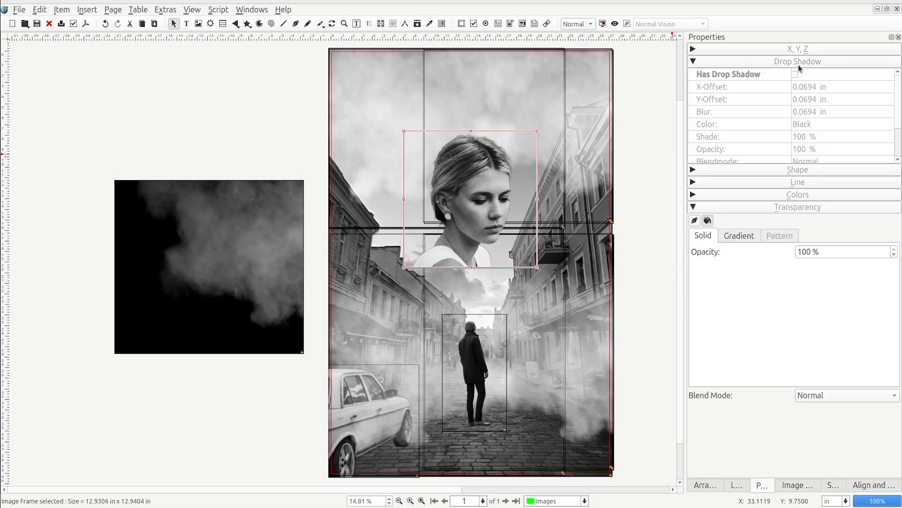
{"action": "left_click", "coordinate": [795, 75]}
{"action": "left_click", "coordinate": [828, 124]}
{"action": "left_click", "coordinate": [835, 193]}
- Try 50 % opacity for the portrait's white drop shadow, then reduce it to 20 %
{"action": "left_click", "coordinate": [841, 137]}
{"action": "left_click", "coordinate": [879, 149]}
{"action": "type", "text": "50"}
{"action": "key", "text": "Return"}
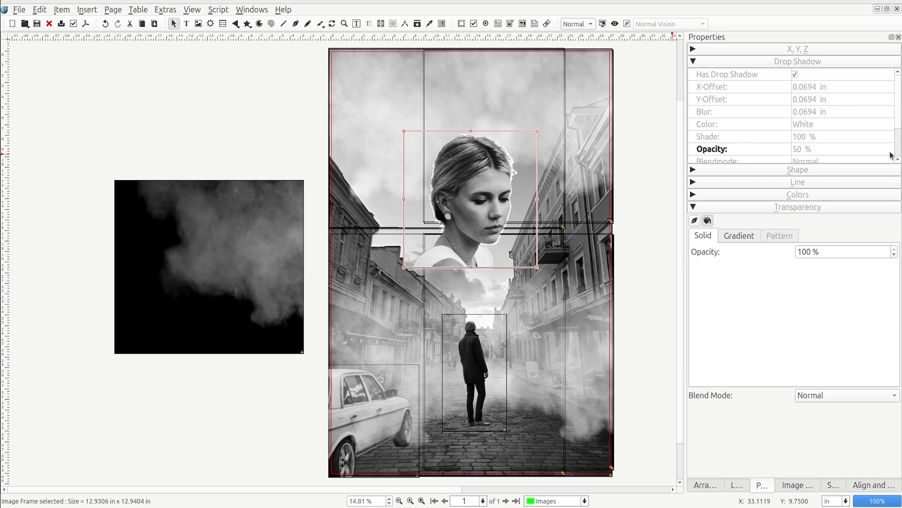
{"action": "key", "text": "Return"}
{"action": "scroll", "coordinate": [846, 118], "scroll_direction": "down", "scroll_amount": 3}
{"action": "scroll", "coordinate": [846, 118], "scroll_direction": "up", "scroll_amount": 3}
- Try larger X-offsets for the portrait's drop shadow, then set it to 0.1 in and deselect the image
{"action": "left_click", "coordinate": [888, 88]}
{"action": "left_click", "coordinate": [891, 86]}
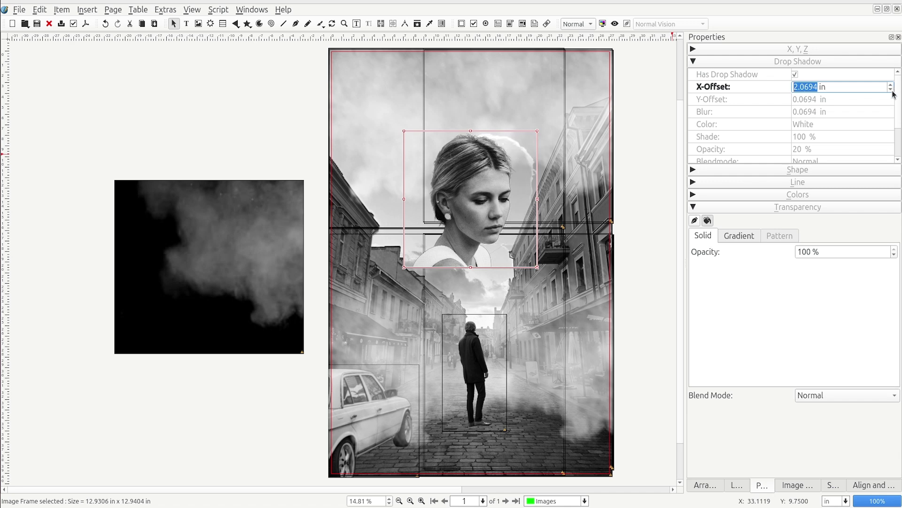
{"action": "left_click", "coordinate": [891, 96]}
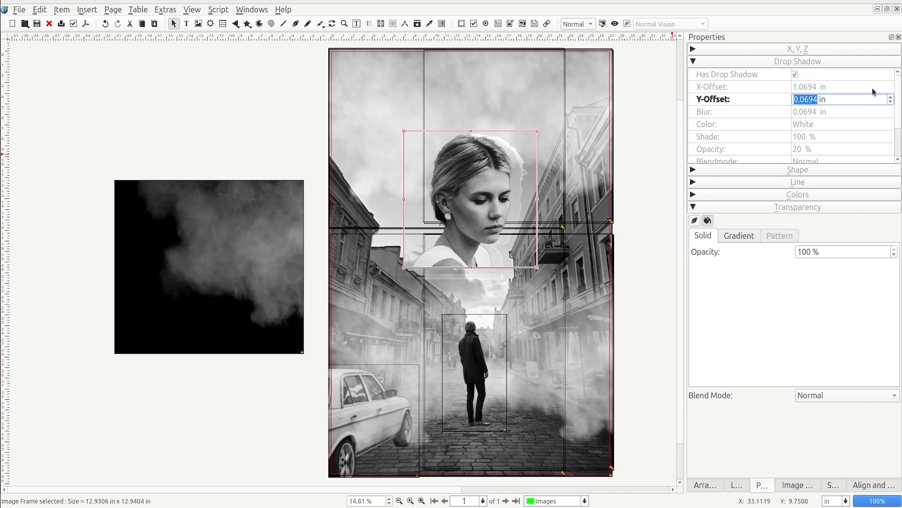
{"action": "left_click", "coordinate": [888, 89]}
{"action": "left_click", "coordinate": [891, 90]}
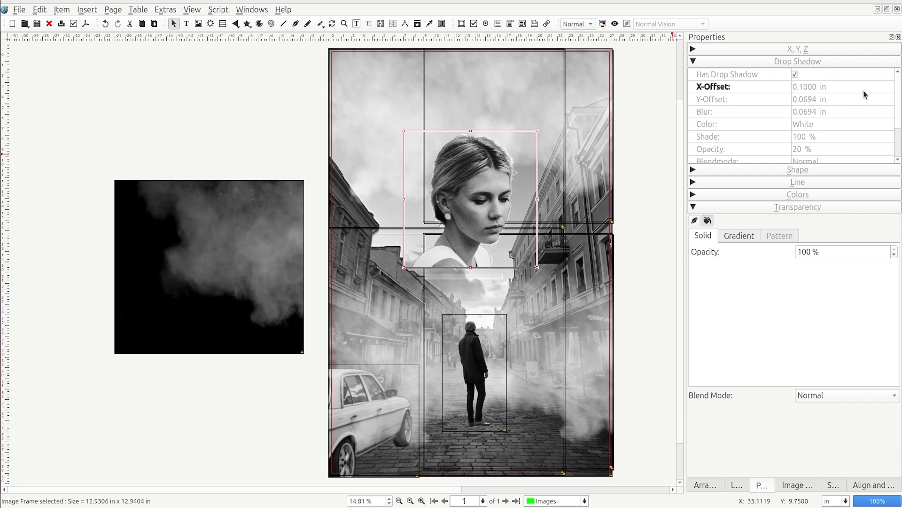
{"action": "left_click", "coordinate": [694, 61]}
{"action": "left_click", "coordinate": [301, 115]}
- Make Accent2 the active layer, enlarge the spare dust image beside the page, and crop its bottom to about 19.1 by 16.5 in
{"action": "left_click", "coordinate": [557, 501]}
{"action": "left_click", "coordinate": [553, 478]}
{"action": "left_click", "coordinate": [212, 226]}
{"action": "left_click_drag", "start_coordinate": [211, 226], "coordinate": [155, 184]}
{"action": "left_click_drag", "start_coordinate": [246, 139], "coordinate": [286, 116]}
{"action": "left_click_drag", "start_coordinate": [57, 213], "coordinate": [89, 216]}
{"action": "left_click_drag", "start_coordinate": [188, 311], "coordinate": [191, 289]}
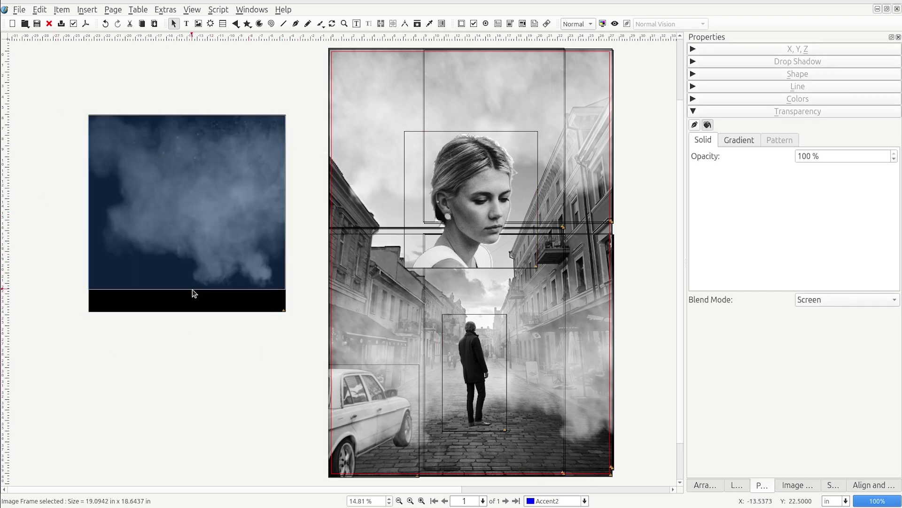
- Move the dust frame over the page's left side and place a duplicate across the bottom of the page
{"action": "left_click_drag", "start_coordinate": [212, 220], "coordinate": [370, 259]}
{"action": "key", "text": "ctrl+d"}
{"action": "left_click", "coordinate": [188, 199]}
{"action": "left_click_drag", "start_coordinate": [188, 199], "coordinate": [474, 448]}
- Crop the dust frames that overhang the page's left side back to the bleed edge
{"action": "left_click", "coordinate": [273, 265]}
{"action": "left_click_drag", "start_coordinate": [236, 247], "coordinate": [332, 261]}
{"action": "left_click", "coordinate": [283, 340]}
{"action": "left_click_drag", "start_coordinate": [265, 274], "coordinate": [331, 276]}
{"action": "left_click", "coordinate": [248, 269]}
{"action": "left_click_drag", "start_coordinate": [232, 248], "coordinate": [329, 104]}
- Crop the dust frames overhanging the page's right side and top back to the bleed edges
{"action": "left_click", "coordinate": [640, 123]}
{"action": "left_click_drag", "start_coordinate": [673, 111], "coordinate": [614, 107]}
{"action": "left_click", "coordinate": [633, 267]}
{"action": "left_click_drag", "start_coordinate": [649, 278], "coordinate": [613, 271]}
{"action": "scroll", "coordinate": [633, 221], "scroll_direction": "up", "scroll_amount": 2}
{"action": "left_click", "coordinate": [442, 62]}
{"action": "left_click_drag", "start_coordinate": [404, 50], "coordinate": [409, 88]}
{"action": "left_click_drag", "start_coordinate": [544, 65], "coordinate": [543, 88]}
- Keep a copy of the dust beside the page and crop the lowest dust frame to the bottom bleed edge
{"action": "scroll", "coordinate": [679, 404], "scroll_direction": "down", "scroll_amount": 5}
{"action": "left_click", "coordinate": [522, 462]}
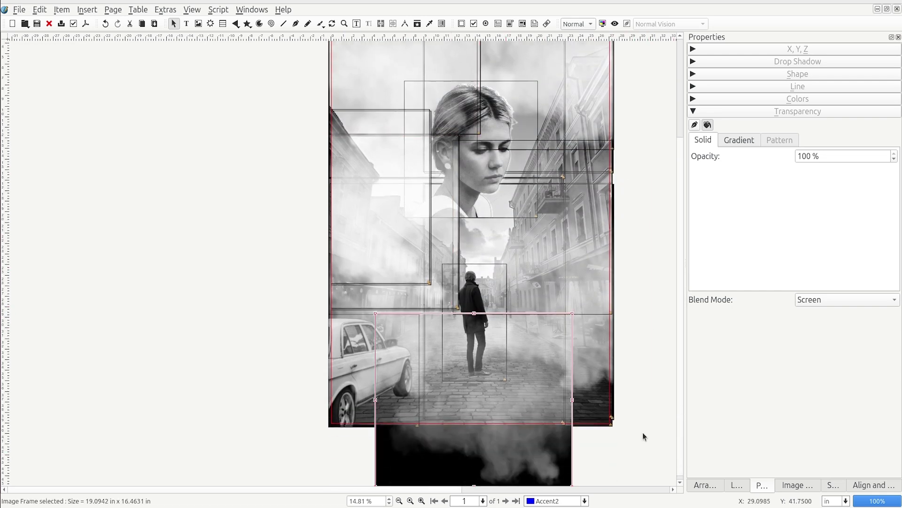
{"action": "left_click_drag", "start_coordinate": [537, 442], "coordinate": [260, 302]}
{"action": "left_click", "coordinate": [480, 473]}
{"action": "left_click_drag", "start_coordinate": [680, 414], "coordinate": [680, 479]}
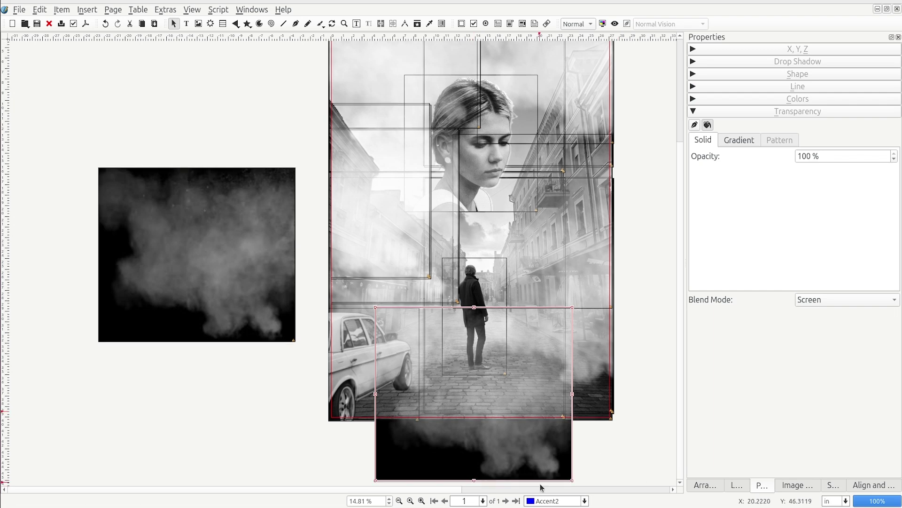
{"action": "left_click_drag", "start_coordinate": [475, 482], "coordinate": [489, 418]}
- Crop the spare dust frame to a thin strip, try a copy across the woman's shoulders, and preview the page
{"action": "left_click", "coordinate": [226, 209]}
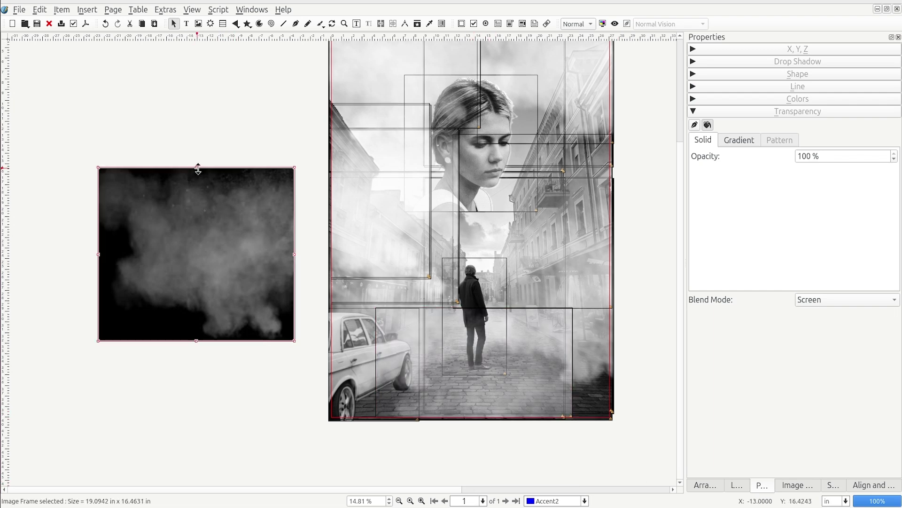
{"action": "left_click_drag", "start_coordinate": [196, 169], "coordinate": [197, 209]}
{"action": "left_click_drag", "start_coordinate": [197, 339], "coordinate": [220, 248]}
{"action": "key", "text": "ctrl+alt+p"}
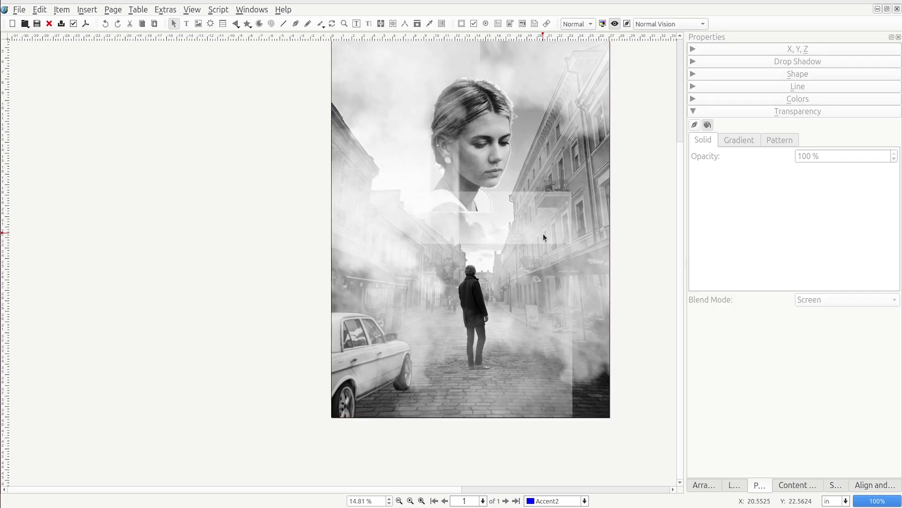
{"action": "key", "text": "ctrl+alt+p"}
- Widen the lowest dust frame to the page's right edge and delete the dust strip over the woman's shoulders
{"action": "left_click", "coordinate": [545, 386]}
{"action": "left_click_drag", "start_coordinate": [573, 362], "coordinate": [610, 362]}
{"action": "left_click", "coordinate": [538, 222]}
{"action": "key", "text": "Delete"}
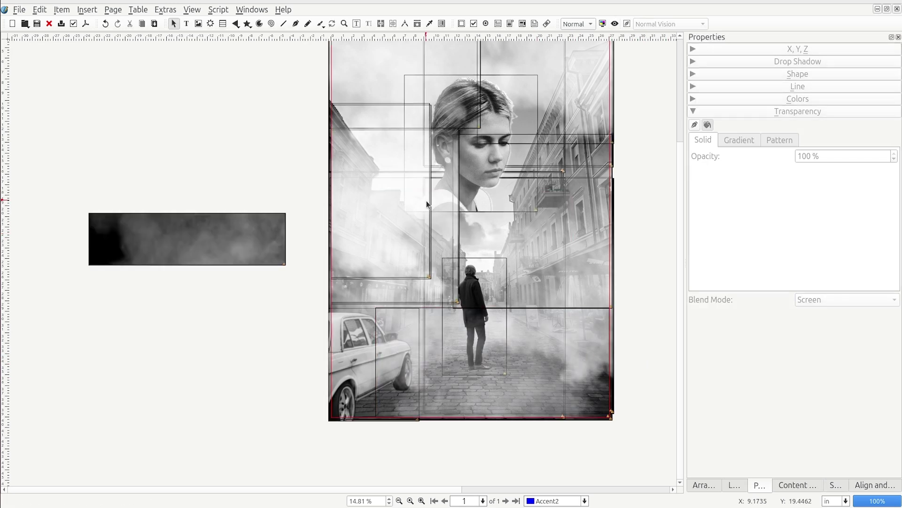
- Widen the left middle dust frame to 17.75 in and the upper right one to about 22.9 in, checking in preview mode
{"action": "left_click", "coordinate": [451, 227]}
{"action": "left_click_drag", "start_coordinate": [459, 225], "coordinate": [514, 225]}
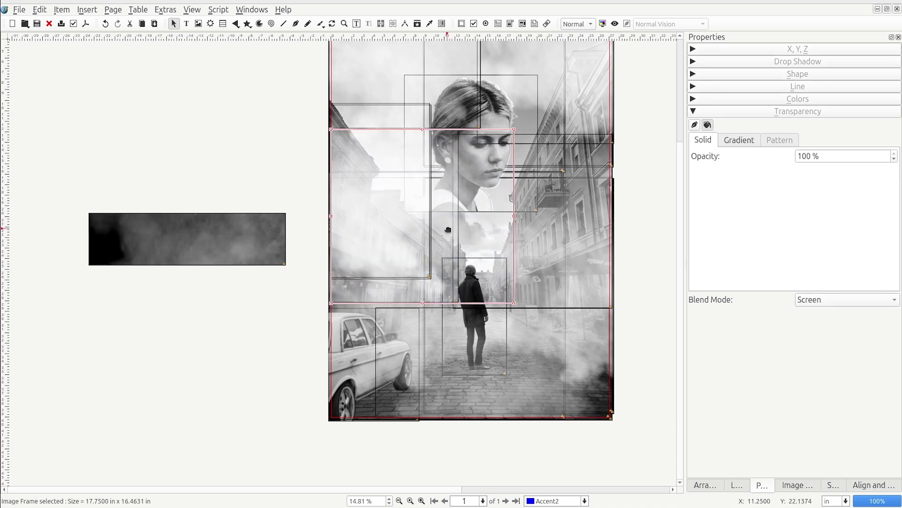
{"action": "key", "text": "ctrl+alt+p"}
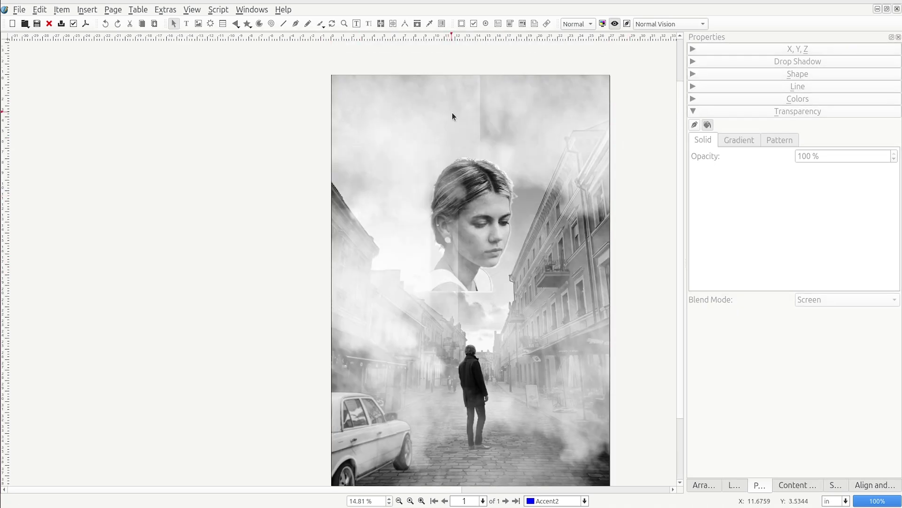
{"action": "key", "text": "ctrl+alt+p"}
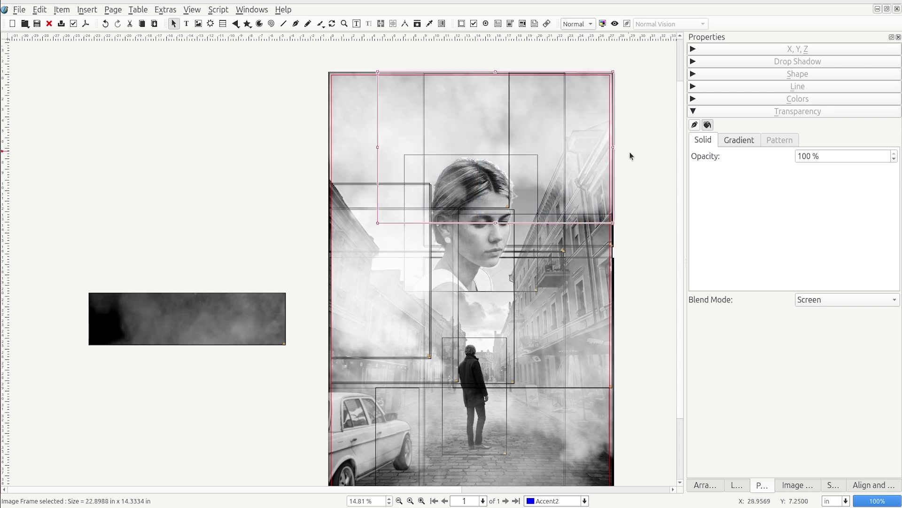
{"action": "key", "text": "ctrl+alt+p"}
{"action": "key", "text": "ctrl+alt+p"}
- Add another dust frame over the left middle of the page and crop its left side to the bleed edge
{"action": "right_click", "coordinate": [456, 264]}
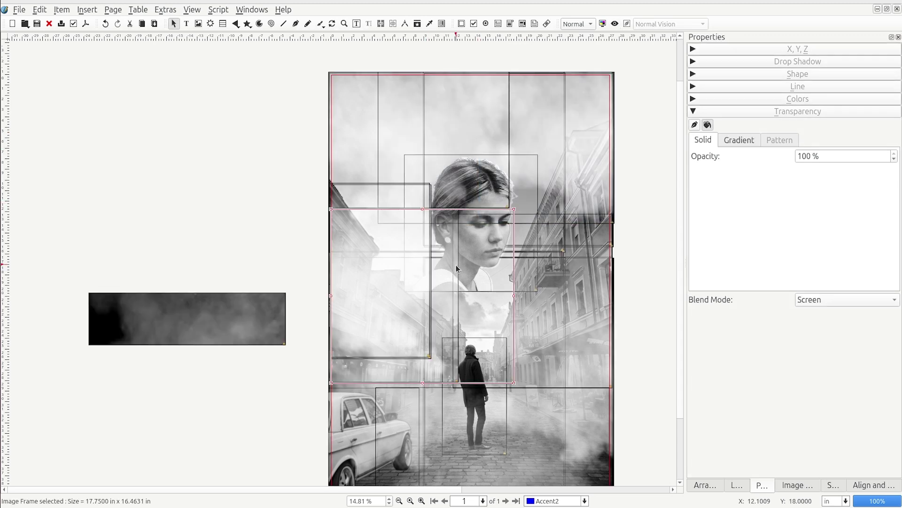
{"action": "left_click", "coordinate": [452, 290]}
{"action": "left_click", "coordinate": [445, 320]}
{"action": "left_click", "coordinate": [445, 323]}
{"action": "left_click_drag", "start_coordinate": [413, 206], "coordinate": [413, 261]}
{"action": "left_click_drag", "start_coordinate": [453, 321], "coordinate": [422, 314]}
{"action": "left_click", "coordinate": [207, 208]}
{"action": "left_click", "coordinate": [315, 331]}
{"action": "left_click_drag", "start_coordinate": [300, 316], "coordinate": [329, 313]}
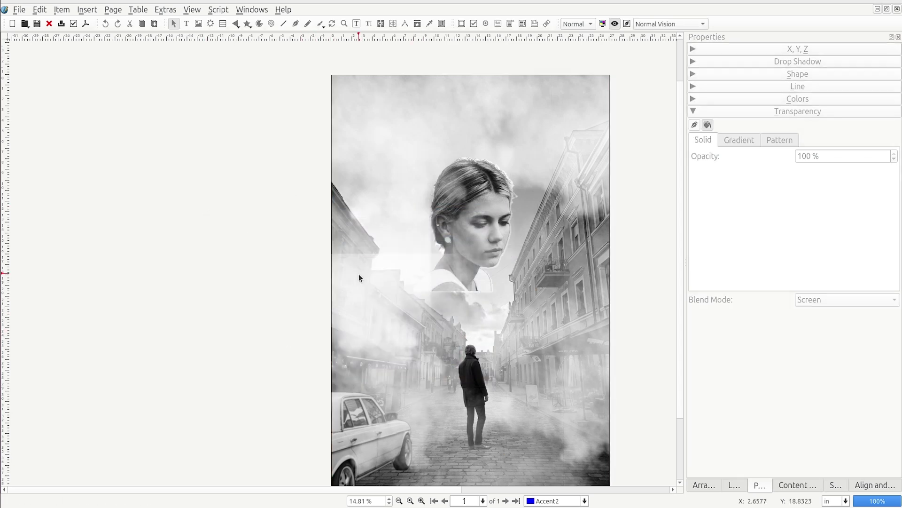
- Raise the top edge of the added left dust frame to about the height of the woman's earring
{"action": "left_click", "coordinate": [385, 257]}
{"action": "left_click", "coordinate": [432, 302]}
{"action": "left_click_drag", "start_coordinate": [395, 253], "coordinate": [390, 237]}
{"action": "left_click", "coordinate": [259, 231]}
{"action": "left_click", "coordinate": [342, 317]}
{"action": "left_click", "coordinate": [261, 249]}
{"action": "mouse_move", "coordinate": [331, 271]}
{"action": "left_mouse_down"}
{"action": "mouse_move", "coordinate": [312, 270]}
{"action": "mouse_move", "coordinate": [330, 271]}
{"action": "left_mouse_up"}
{"action": "left_click", "coordinate": [320, 275]}
{"action": "left_click", "coordinate": [217, 316]}
- Inspect the whole poster in preview mode for visible dust frame edges
{"action": "key", "text": "ctrl+alt+p"}
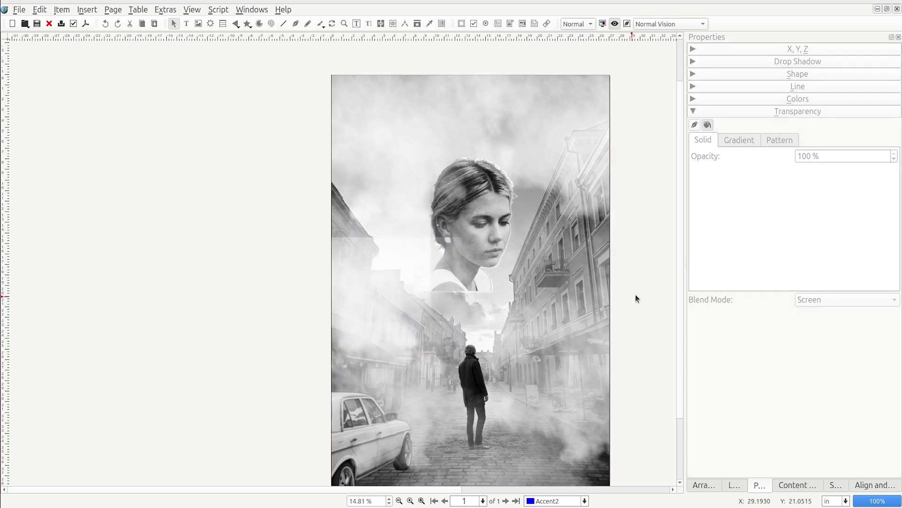
{"action": "scroll", "coordinate": [627, 295], "scroll_direction": "down", "scroll_amount": 3}
{"action": "scroll", "coordinate": [632, 236], "scroll_direction": "up", "scroll_amount": 2}
{"action": "scroll", "coordinate": [338, 253], "scroll_direction": "down", "scroll_amount": 2}
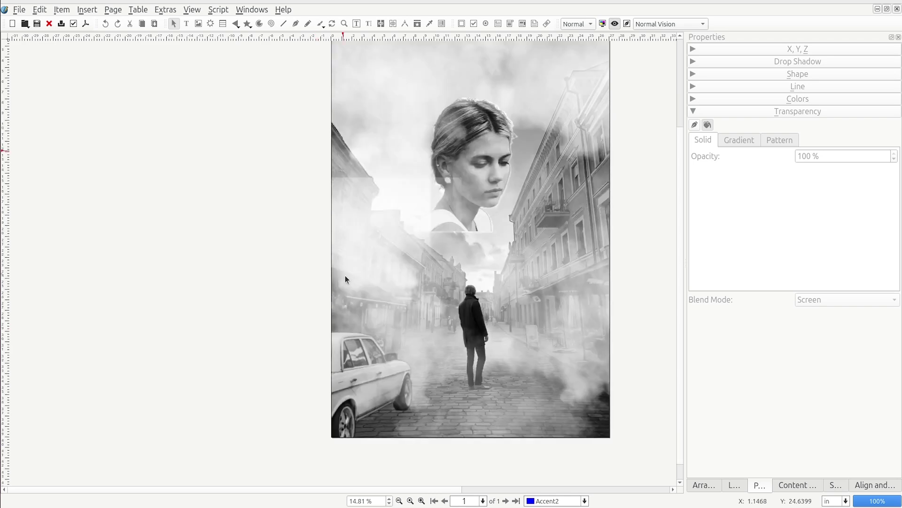
{"action": "key", "text": "ctrl+alt+t"}
{"action": "left_click", "coordinate": [403, 15]}
{"action": "key", "text": "ctrl+alt+p"}
- Place a rotated dust frame partly over the page's left edge beside the woman and compare it in preview mode
{"action": "left_click", "coordinate": [374, 218]}
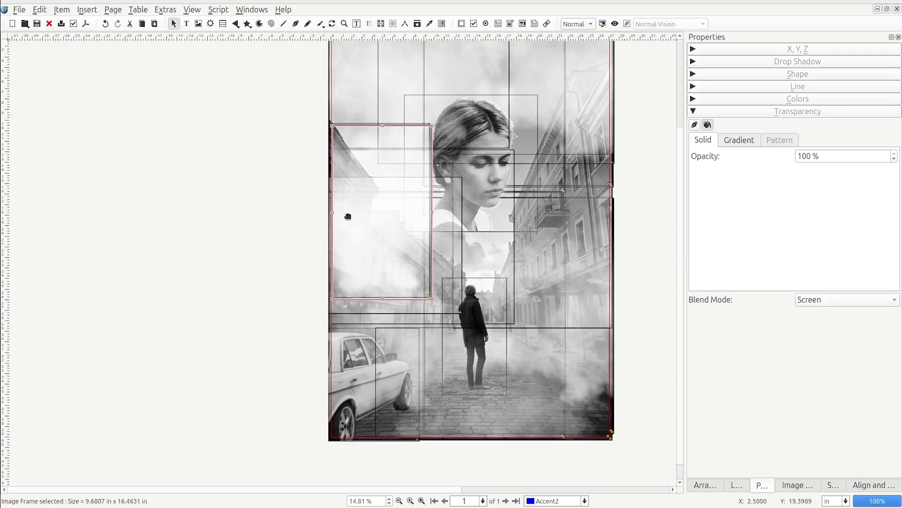
{"action": "left_click", "coordinate": [192, 183]}
{"action": "left_click_drag", "start_coordinate": [193, 184], "coordinate": [216, 170]}
{"action": "left_click_drag", "start_coordinate": [174, 184], "coordinate": [343, 191]}
{"action": "left_click_drag", "start_coordinate": [229, 225], "coordinate": [276, 207]}
{"action": "key", "text": "ctrl+alt+p"}
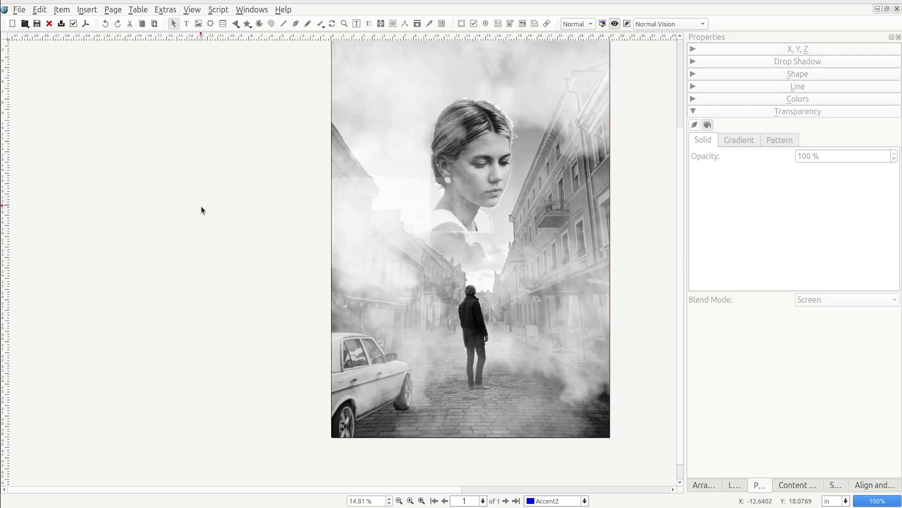
{"action": "key", "text": "ctrl+alt+p"}
{"action": "key", "text": "ctrl+alt+p"}
{"action": "key", "text": "ctrl+alt+p"}
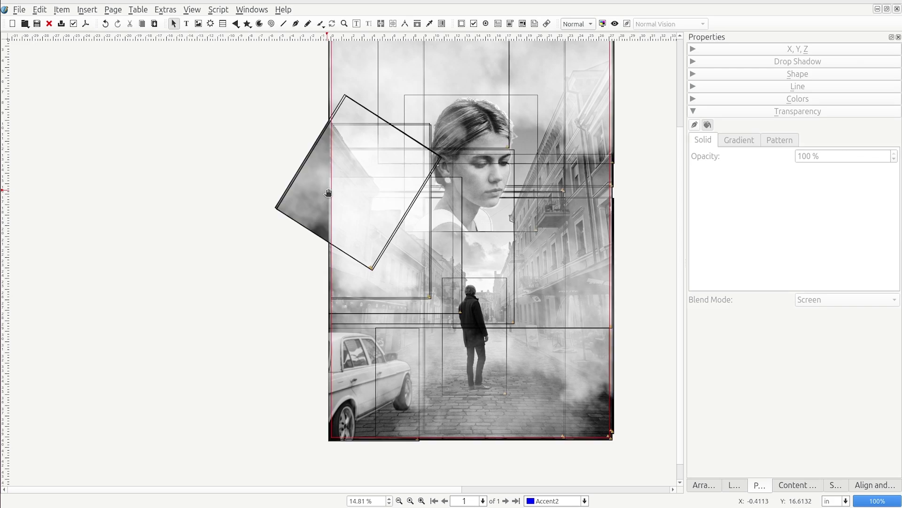
- Inspect the rotated dust frames beside the woman in preview mode for visible edges over the street
{"action": "left_click", "coordinate": [305, 199]}
{"action": "key", "text": "ctrl+alt+p"}
{"action": "scroll", "coordinate": [295, 200], "scroll_direction": "up", "scroll_amount": 1}
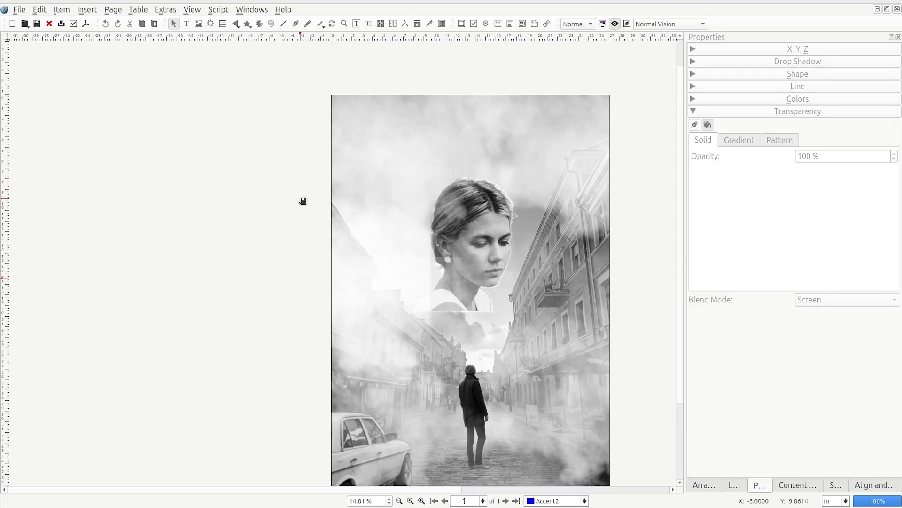
{"action": "key", "text": "ctrl+alt+p"}
{"action": "left_click", "coordinate": [361, 351]}
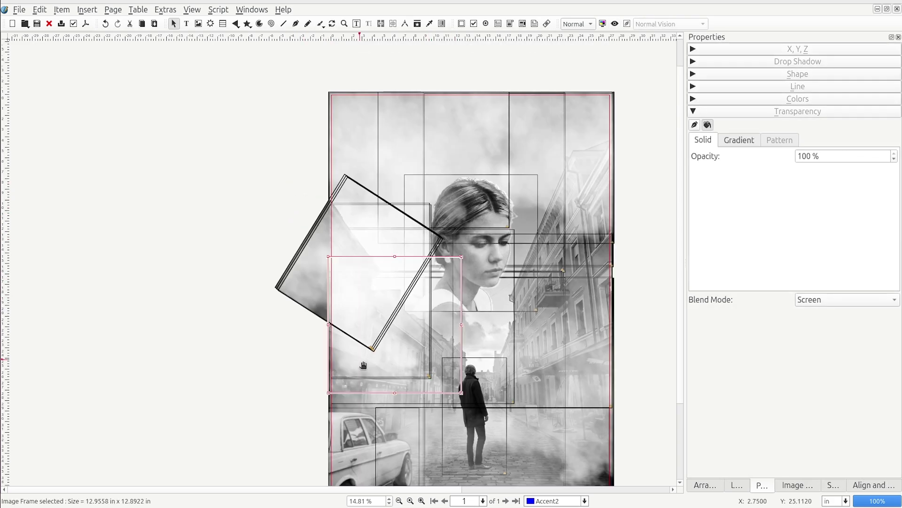
{"action": "left_click", "coordinate": [263, 302]}
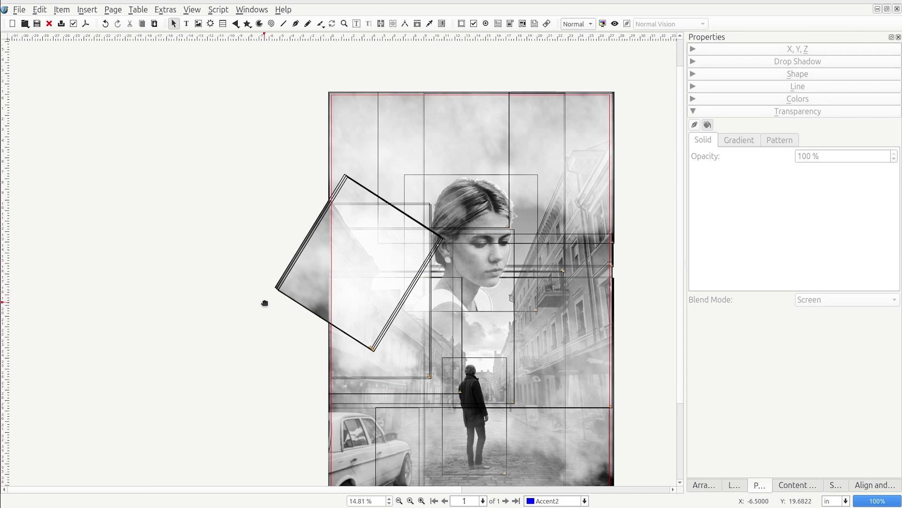
{"action": "key", "text": "ctrl+alt+p"}
{"action": "key", "text": "ctrl+alt+p"}
- Place another, slightly tilted dust frame, about 25 by 13.4 in, across the page's left edge beside the woman's shoulder
{"action": "left_click_drag", "start_coordinate": [373, 350], "coordinate": [197, 384]}
{"action": "key", "text": "r"}
{"action": "left_click_drag", "start_coordinate": [204, 289], "coordinate": [204, 268]}
{"action": "left_click_drag", "start_coordinate": [187, 302], "coordinate": [411, 320]}
{"action": "left_click_drag", "start_coordinate": [350, 313], "coordinate": [209, 312]}
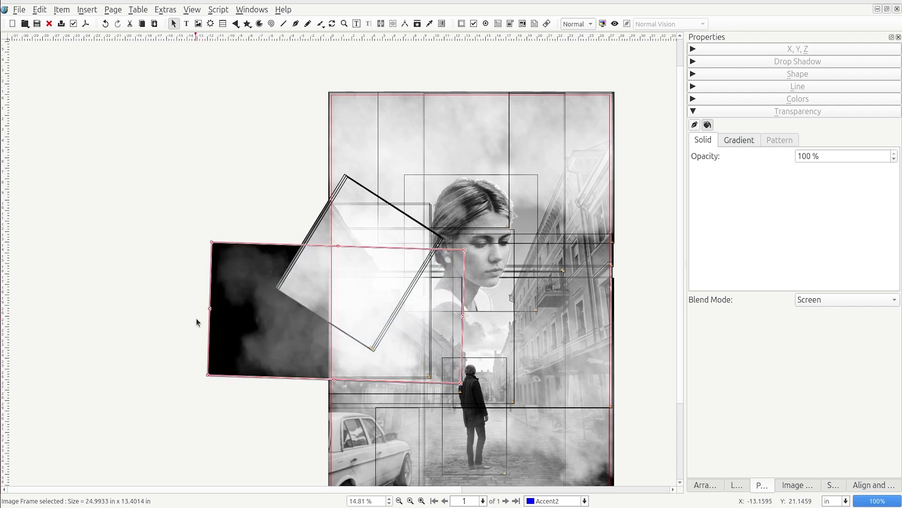
{"action": "left_click", "coordinate": [196, 318]}
{"action": "key", "text": "ctrl+alt+p"}
{"action": "key", "text": "ctrl+alt+p"}
{"action": "left_click_drag", "start_coordinate": [275, 334], "coordinate": [285, 317]}
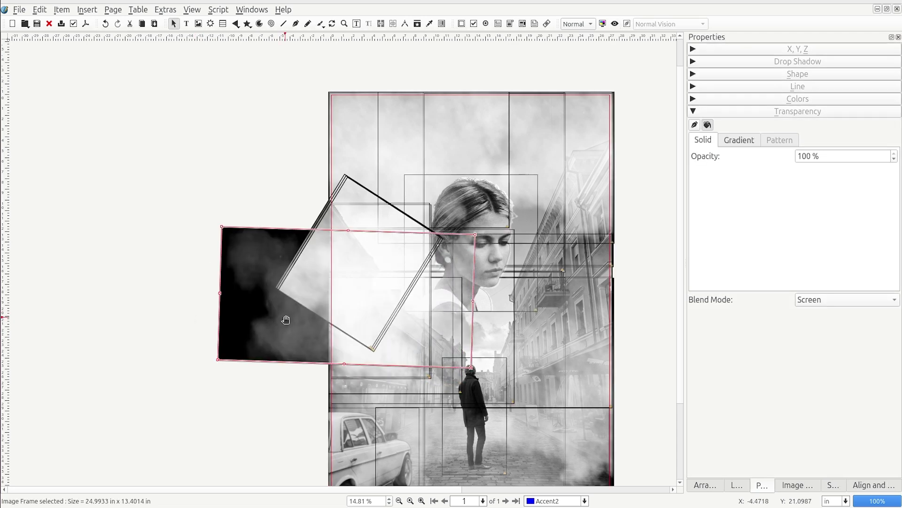
- Crop the slightly tilted dust frame's left side to the page's bleed edge and choose Content as the working layer
{"action": "key", "text": "ctrl+alt+p"}
{"action": "scroll", "coordinate": [633, 260], "scroll_direction": "down", "scroll_amount": 1}
{"action": "left_click", "coordinate": [557, 501]}
{"action": "left_click", "coordinate": [553, 453]}
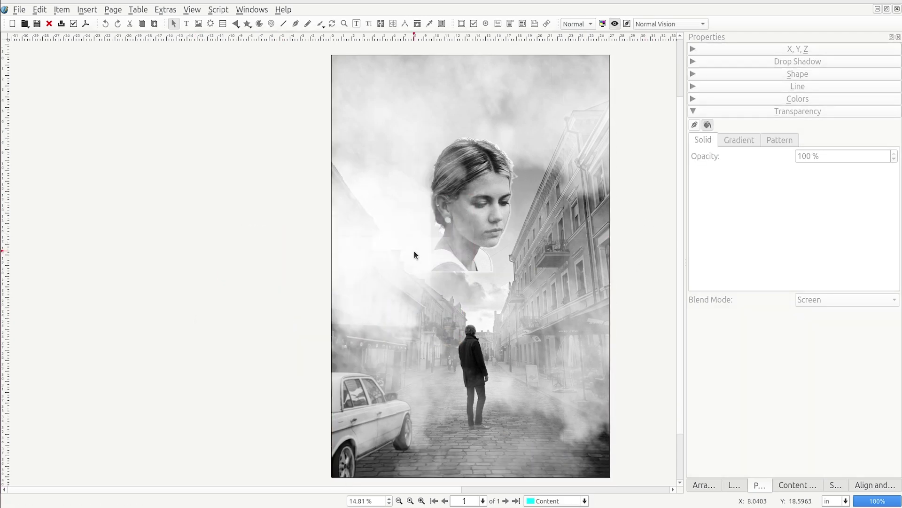
{"action": "key", "text": "ctrl+alt+p"}
{"action": "left_click", "coordinate": [289, 284]}
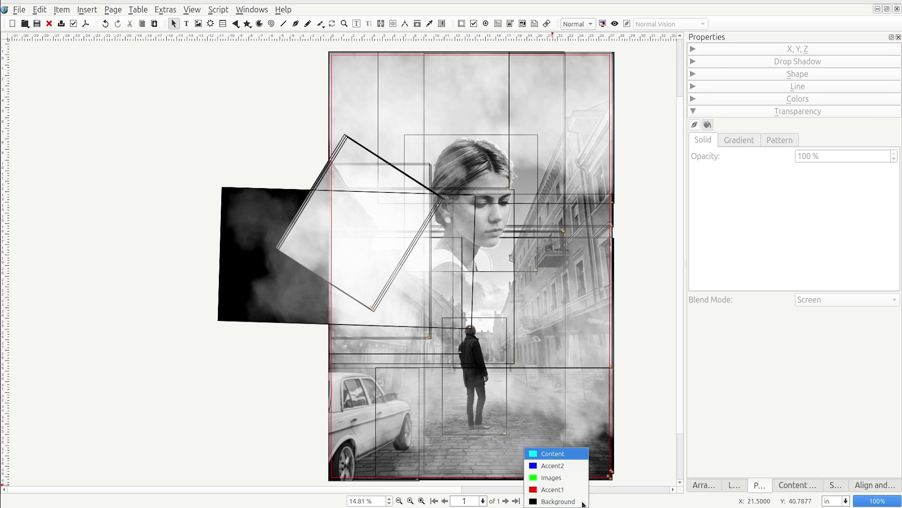
{"action": "left_click_drag", "start_coordinate": [230, 254], "coordinate": [330, 258]}
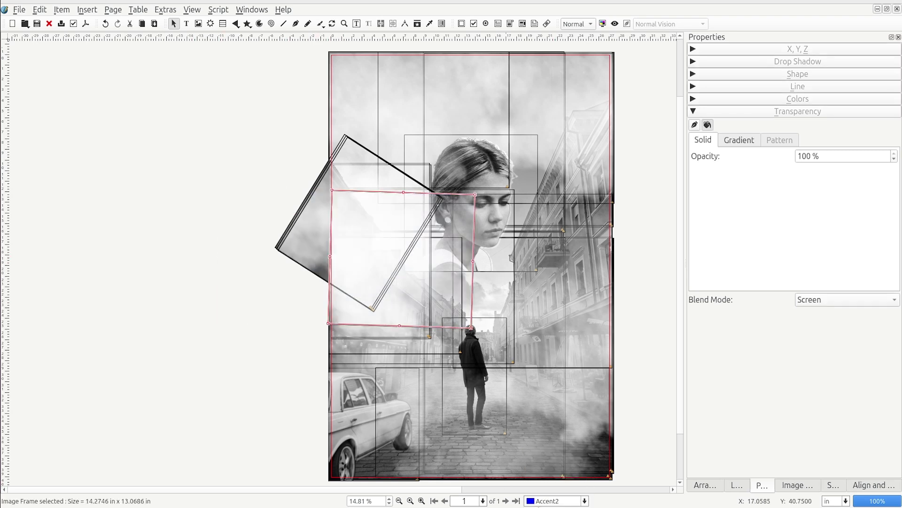
- Draw a text frame about 11.4 by 7.5 in beside the page, enter "Silent Hill", and set its size to 150 pt
{"action": "key", "text": "t"}
{"action": "left_click_drag", "start_coordinate": [85, 152], "coordinate": [202, 231]}
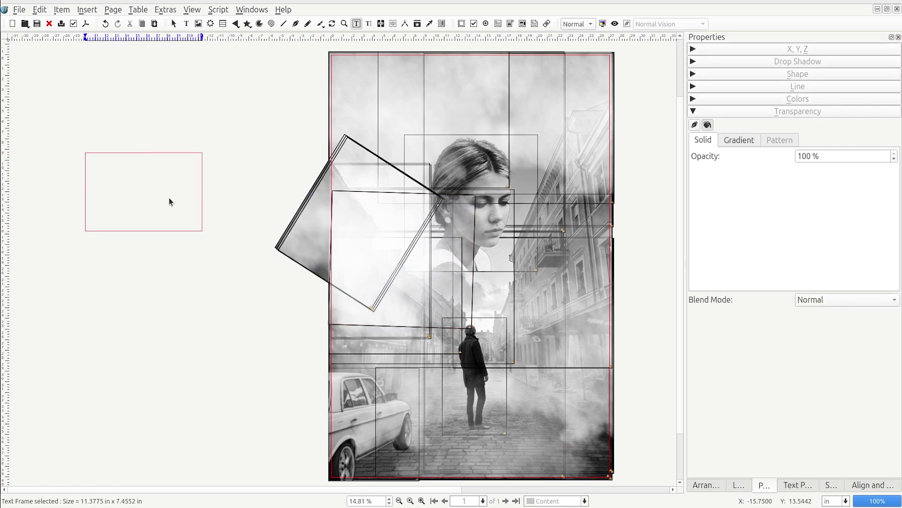
{"action": "left_click", "coordinate": [800, 488]}
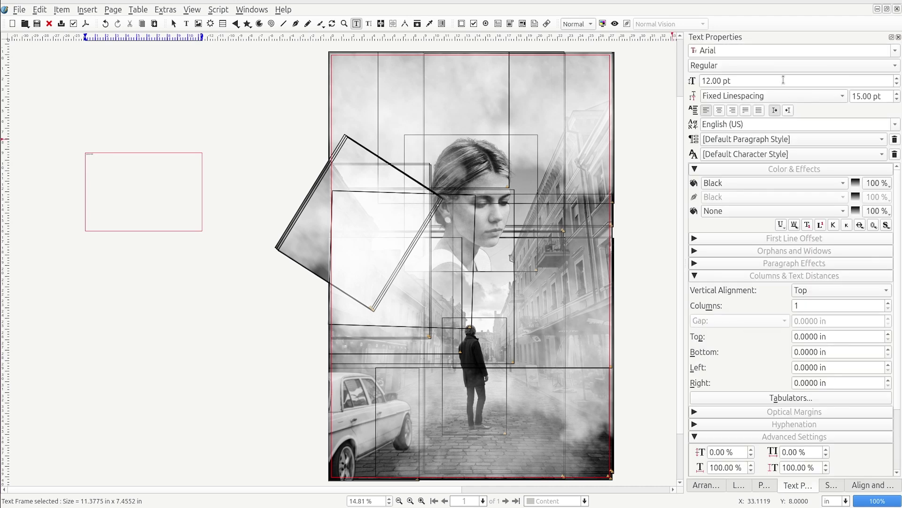
{"action": "key", "text": "Escape"}
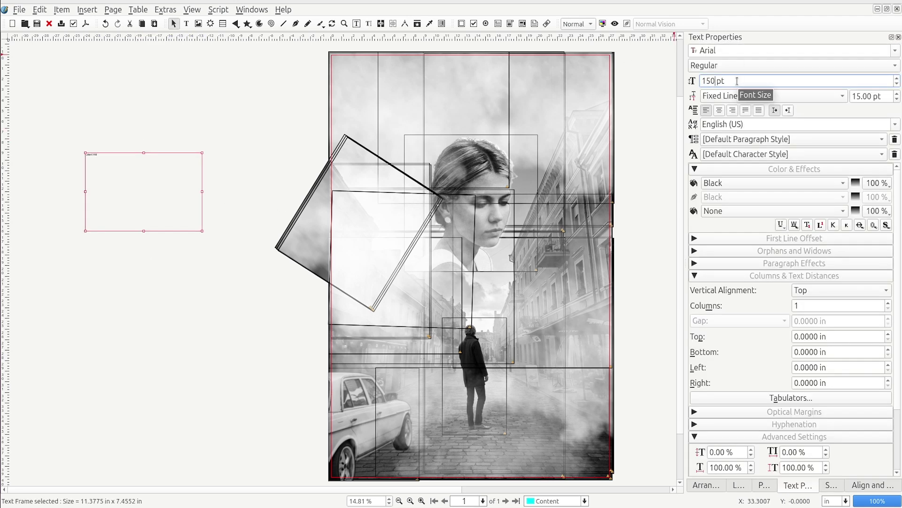
{"action": "key", "text": "Return"}
- Duplicate the "Silent Hill" text frame, place the shorter copy below it, and replace its text with "KONAMI"
{"action": "left_click", "coordinate": [100, 266]}
{"action": "left_click", "coordinate": [140, 197]}
{"action": "key", "text": "ctrl+d"}
{"action": "left_click_drag", "start_coordinate": [138, 171], "coordinate": [142, 266]}
{"action": "double_click", "coordinate": [142, 266]}
{"action": "key", "text": "ctrl+a"}
{"action": "type", "text": "ko"}
{"action": "key", "text": "BackSpace"}
{"action": "key", "text": "BackSpace"}
{"action": "type", "text": "KONAMI"}
{"action": "key", "text": "Escape"}
{"action": "key", "text": "Escape"}
- Duplicate the "KONAMI" frame, place the copy below it, and fill it with Lorem ipsum sample text
{"action": "left_click", "coordinate": [149, 303]}
{"action": "left_click_drag", "start_coordinate": [151, 327], "coordinate": [108, 329]}
{"action": "key", "text": "ctrl+d"}
{"action": "double_click", "coordinate": [109, 320]}
{"action": "key", "text": "ctrl+a"}
{"action": "right_click", "coordinate": [109, 320]}
{"action": "mouse_move", "coordinate": [174, 357]}
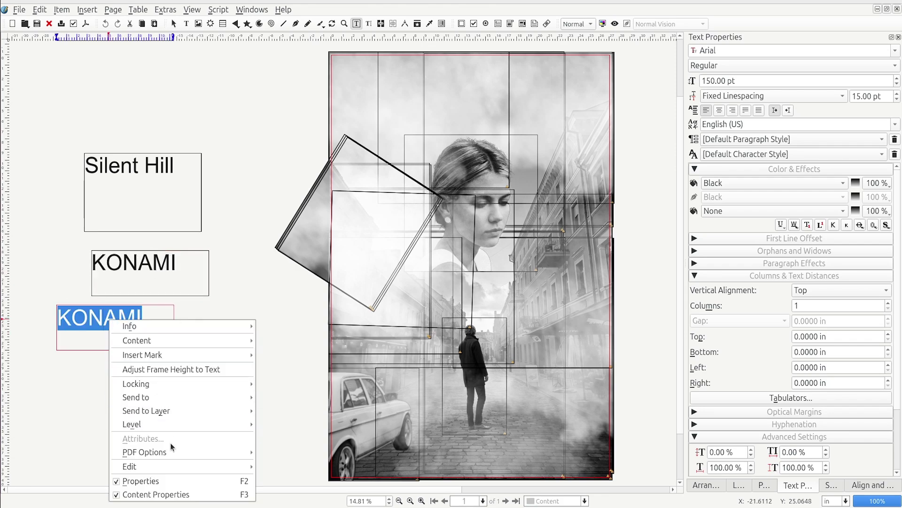
{"action": "mouse_move", "coordinate": [141, 340]}
{"action": "left_click", "coordinate": [301, 381]}
{"action": "left_click", "coordinate": [461, 331]}
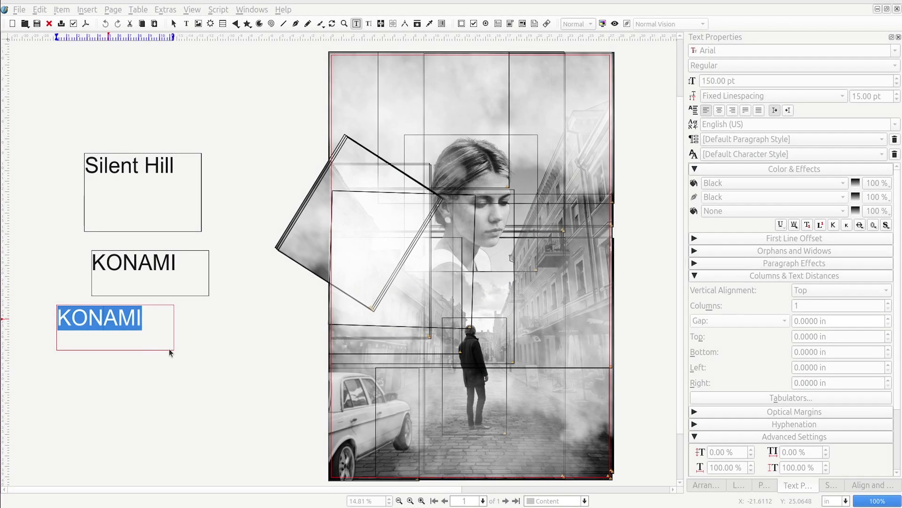
- Move the "Silent Hill" title onto the page above the man and set it in Silent Hell of Cheryl at 300 pt
{"action": "left_click_drag", "start_coordinate": [139, 174], "coordinate": [446, 282]}
{"action": "triple_click", "coordinate": [446, 284]}
{"action": "type", "text": "Silent Hell of Cheryl"}
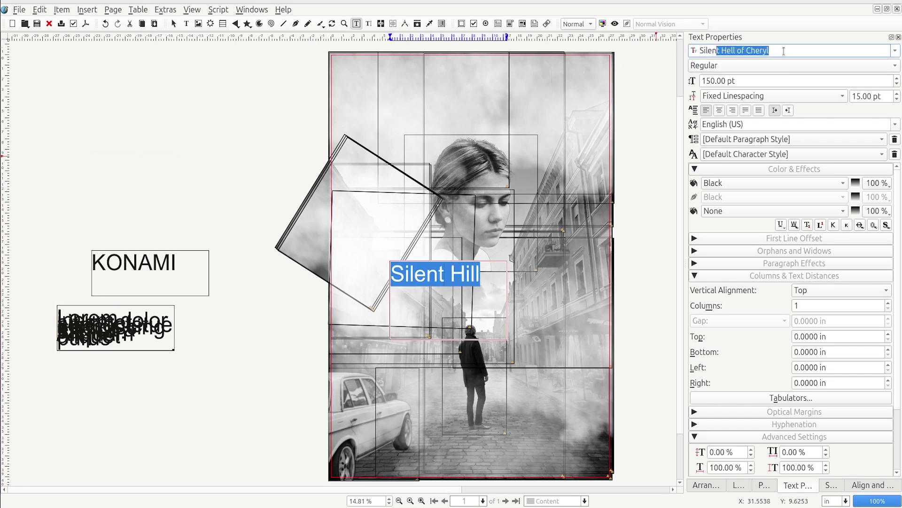
{"action": "key", "text": "Return"}
{"action": "triple_click", "coordinate": [799, 82]}
{"action": "type", "text": "300"}
{"action": "key", "text": "Return"}
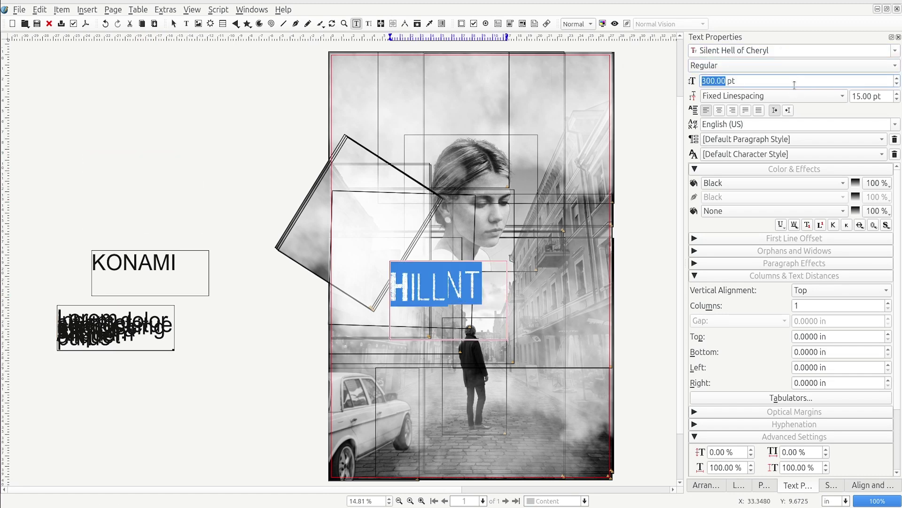
- Widen the title frame on both sides to span the full 27 in page width
{"action": "left_click", "coordinate": [489, 225]}
{"action": "left_click", "coordinate": [475, 291]}
{"action": "left_click_drag", "start_coordinate": [508, 302], "coordinate": [609, 301]}
{"action": "left_click_drag", "start_coordinate": [391, 301], "coordinate": [331, 300]}
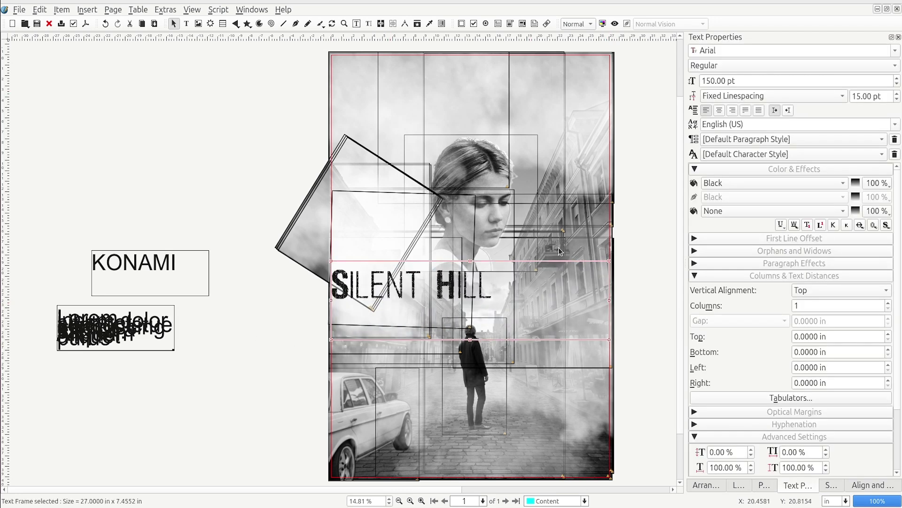
- Set the title's font size to 400 pt and centre the text in its frame
{"action": "left_click", "coordinate": [897, 79]}
{"action": "left_click", "coordinate": [897, 79]}
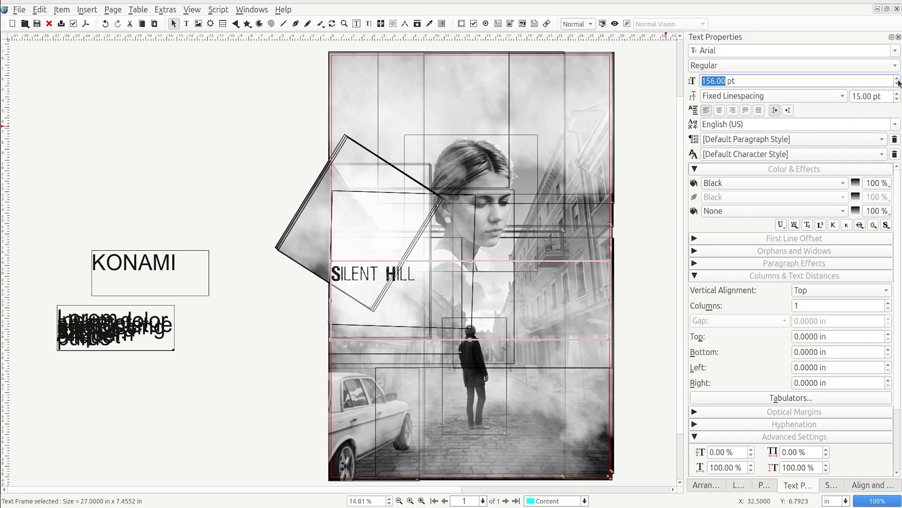
{"action": "type", "text": "300"}
{"action": "key", "text": "Return"}
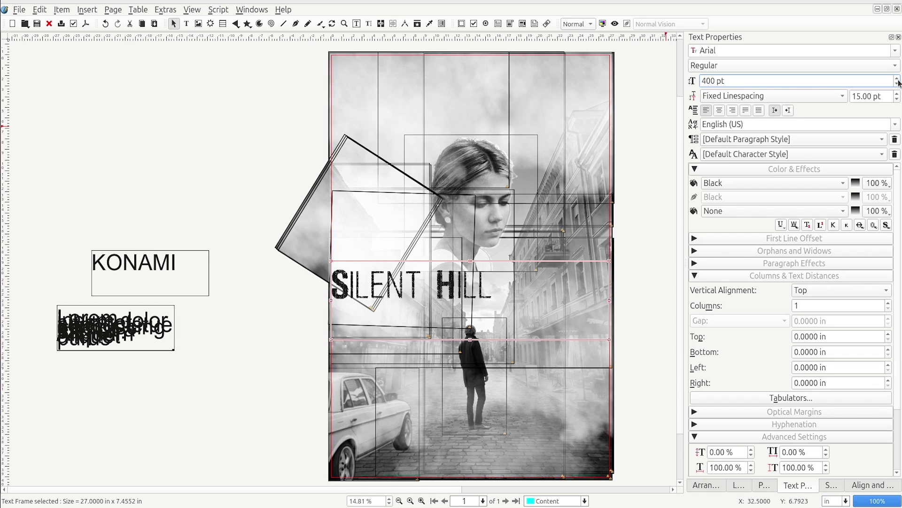
{"action": "type", "text": "400"}
{"action": "key", "text": "Return"}
{"action": "left_click", "coordinate": [720, 110]}
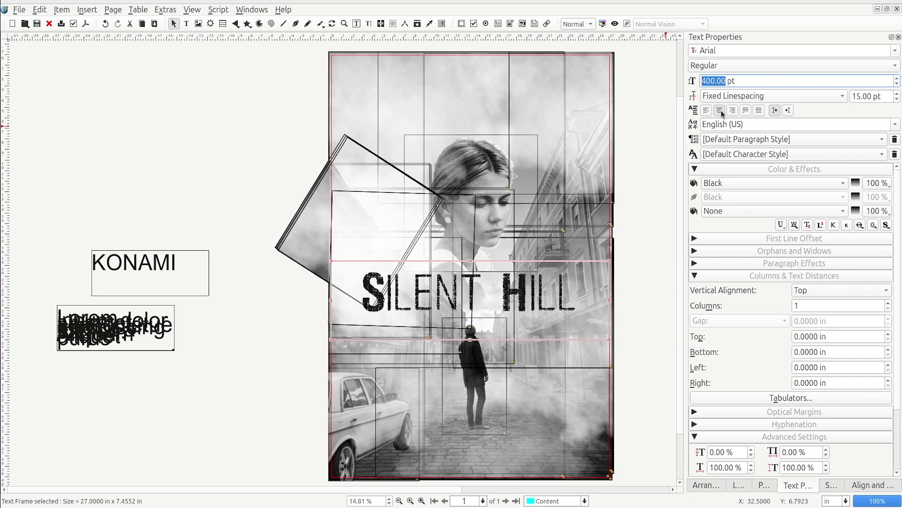
- Give the title a white drop shadow at 28% opacity
{"action": "left_click", "coordinate": [764, 484]}
{"action": "left_click", "coordinate": [798, 61]}
{"action": "left_click", "coordinate": [795, 74]}
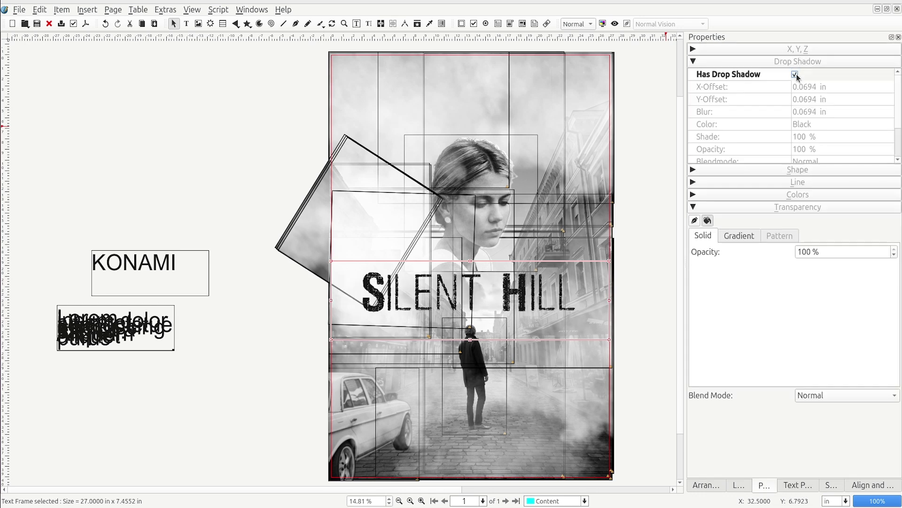
{"action": "left_click", "coordinate": [823, 126]}
{"action": "left_click", "coordinate": [824, 127]}
{"action": "left_click", "coordinate": [830, 194]}
{"action": "left_click", "coordinate": [833, 148]}
{"action": "type", "text": "10"}
{"action": "key", "text": "Return"}
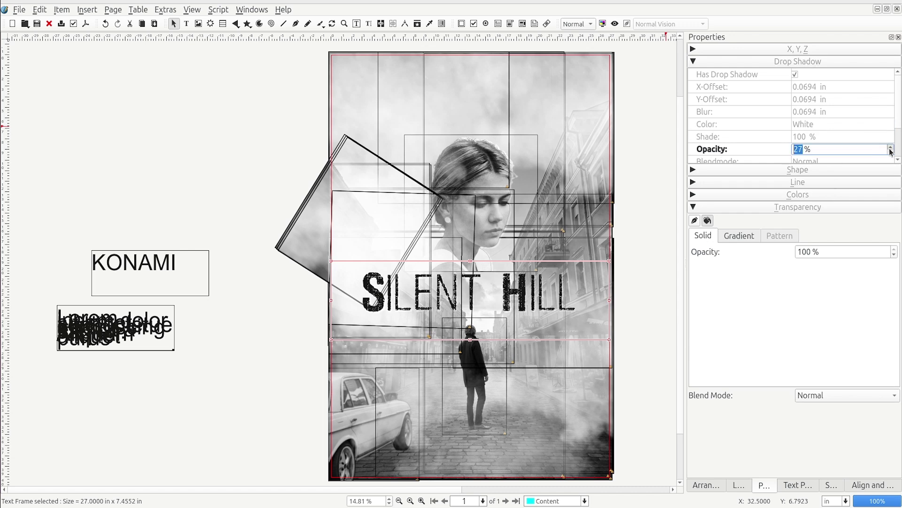
{"action": "left_click", "coordinate": [890, 148]}
{"action": "left_click", "coordinate": [839, 112]}
{"action": "left_click", "coordinate": [311, 315]}
- Nudge the title slightly upward on the page
{"action": "left_click", "coordinate": [467, 296]}
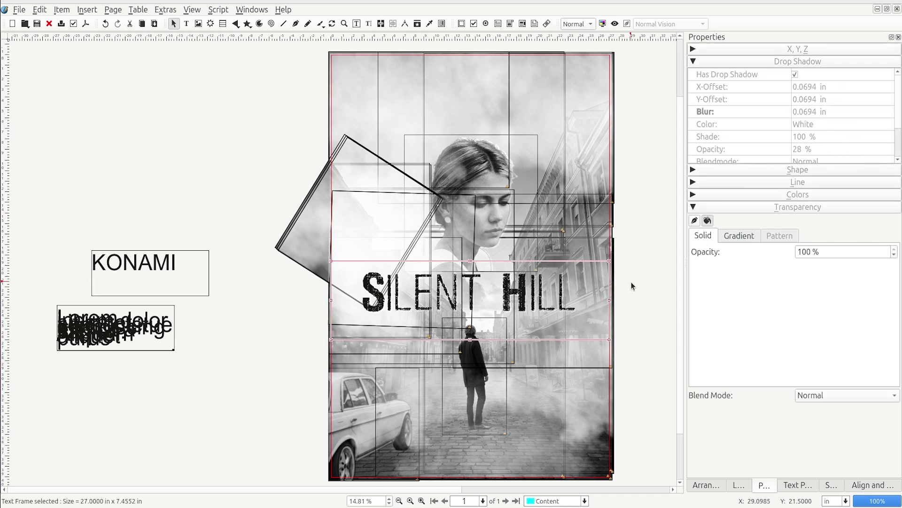
{"action": "key", "text": "Up"}
{"action": "key", "text": "Up"}
{"action": "key", "text": "Up"}
{"action": "left_click", "coordinate": [631, 274]}
- Draw a left-pointing triangle about 1.83 by 0.71 in against the left side of the title's S
{"action": "left_click", "coordinate": [236, 24]}
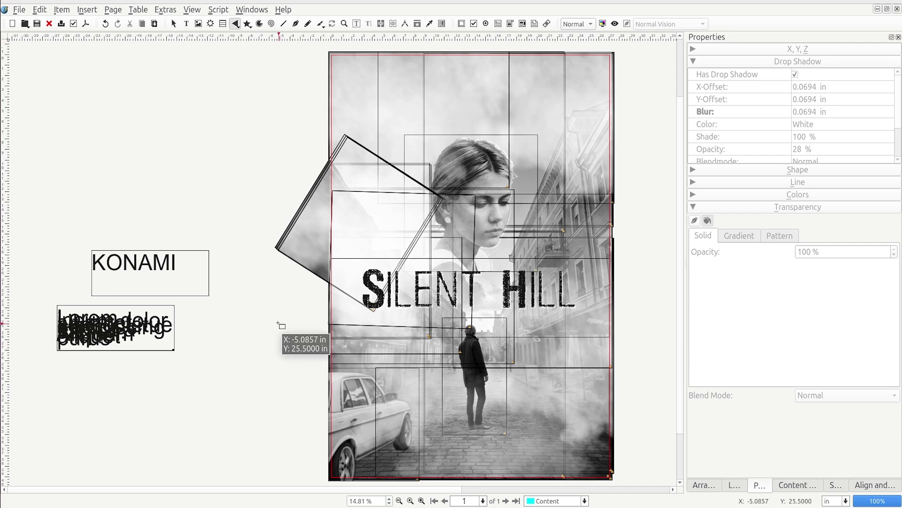
{"action": "left_click", "coordinate": [274, 318]}
{"action": "left_click_drag", "start_coordinate": [284, 325], "coordinate": [359, 278]}
{"action": "scroll", "coordinate": [360, 278], "scroll_direction": "up", "scroll_amount": 1}
{"action": "scroll", "coordinate": [358, 282], "scroll_direction": "up", "scroll_amount": 8}
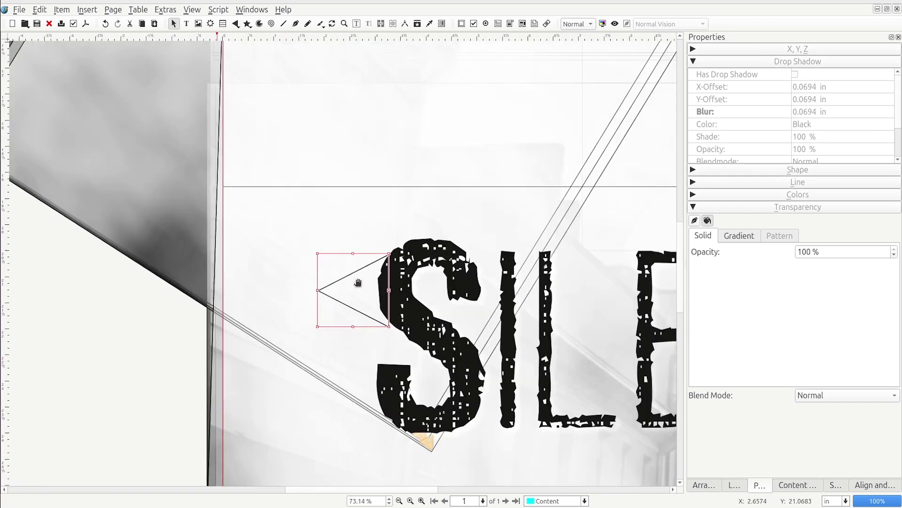
{"action": "left_click_drag", "start_coordinate": [403, 362], "coordinate": [406, 319]}
{"action": "left_click_drag", "start_coordinate": [406, 235], "coordinate": [406, 256]}
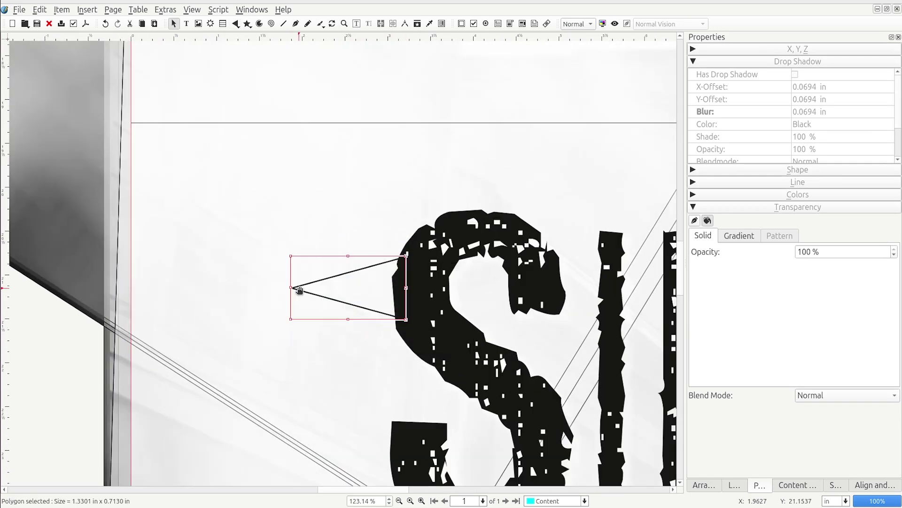
{"action": "left_click_drag", "start_coordinate": [291, 287], "coordinate": [249, 303]}
- Add a node to each long edge of the triangle and bend both edges into a curved, tapering spike
{"action": "double_click", "coordinate": [372, 279]}
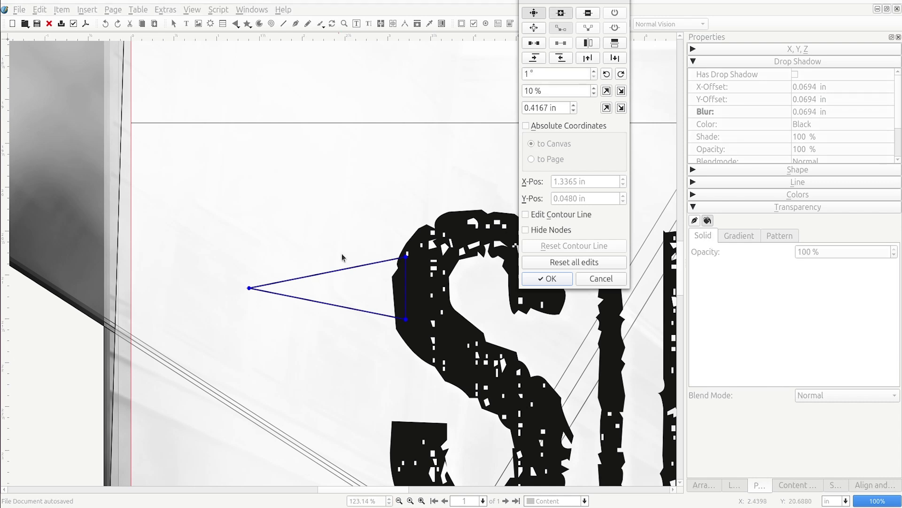
{"action": "left_click", "coordinate": [370, 264]}
{"action": "left_click", "coordinate": [368, 313]}
{"action": "left_click", "coordinate": [533, 27]}
{"action": "left_click_drag", "start_coordinate": [369, 264], "coordinate": [356, 300]}
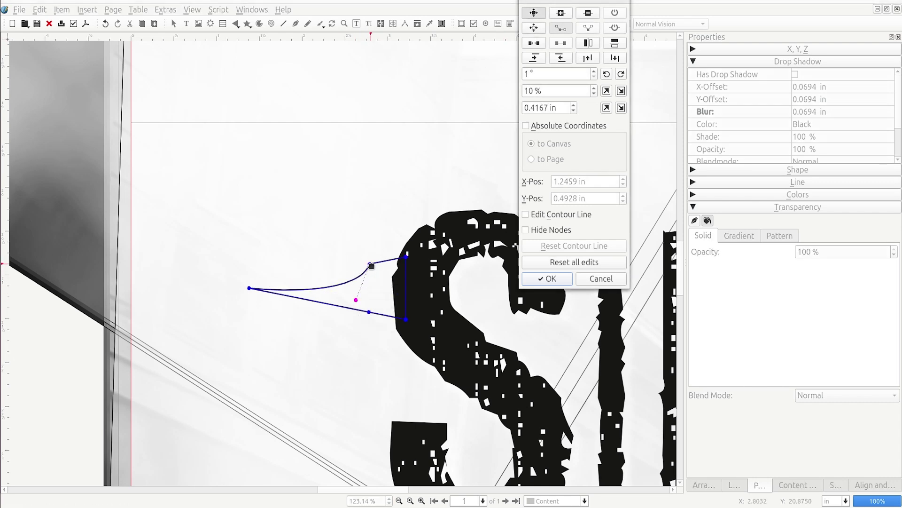
{"action": "left_click_drag", "start_coordinate": [371, 265], "coordinate": [381, 271]}
{"action": "left_click_drag", "start_coordinate": [369, 311], "coordinate": [333, 310]}
{"action": "left_click", "coordinate": [534, 28]}
{"action": "left_click", "coordinate": [551, 278]}
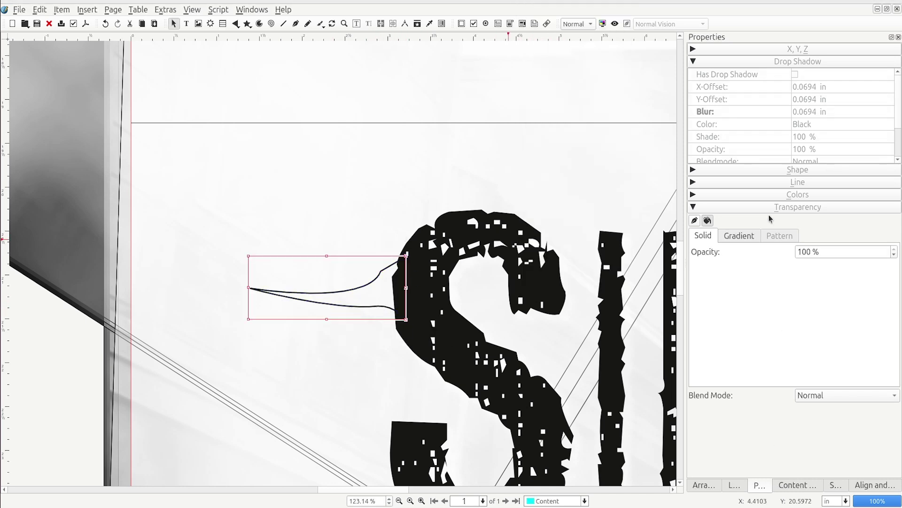
- Fill the spike with Black and place a copy of it against the left side of the title's H
{"action": "left_click", "coordinate": [771, 195]}
{"action": "left_click", "coordinate": [742, 263]}
{"action": "scroll", "coordinate": [379, 313], "scroll_direction": "down", "scroll_amount": 5}
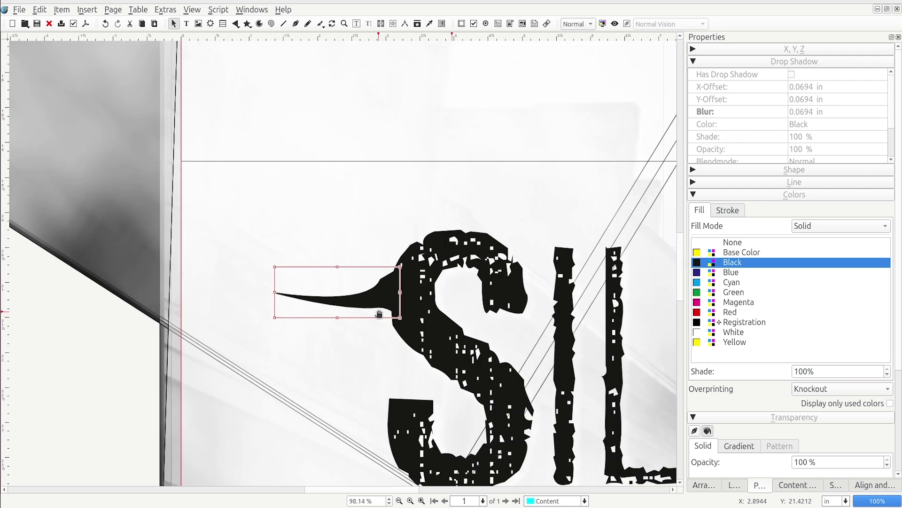
{"action": "key", "text": "ctrl+v"}
{"action": "left_click_drag", "start_coordinate": [376, 309], "coordinate": [644, 323]}
- Place a horizontally flipped copy of the spike against the right side of the title's H
{"action": "left_click", "coordinate": [797, 50]}
{"action": "left_click", "coordinate": [251, 369]}
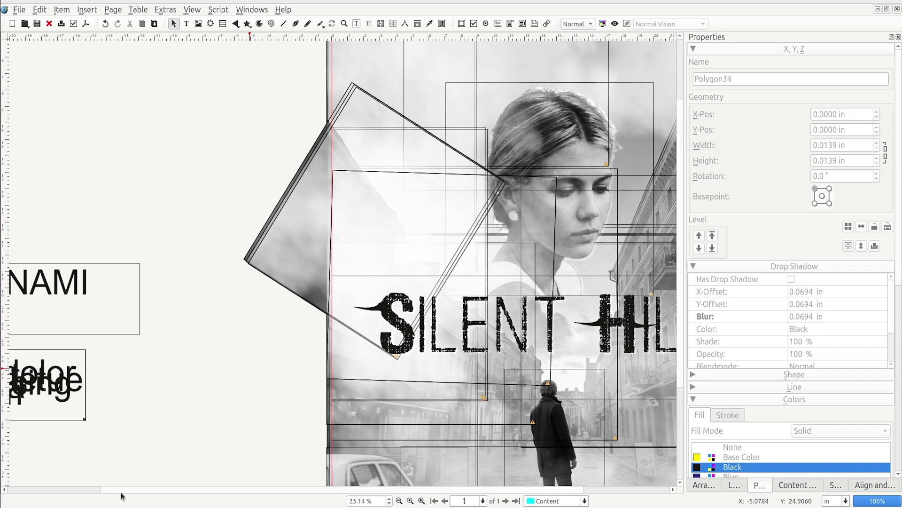
{"action": "scroll", "coordinate": [121, 496], "scroll_direction": "right", "scroll_amount": 3}
{"action": "left_click", "coordinate": [519, 325]}
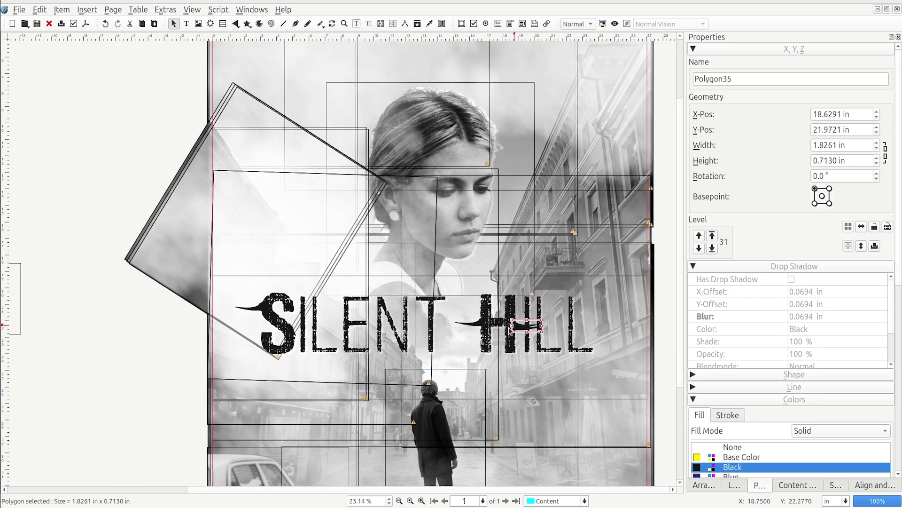
{"action": "left_click", "coordinate": [173, 365]}
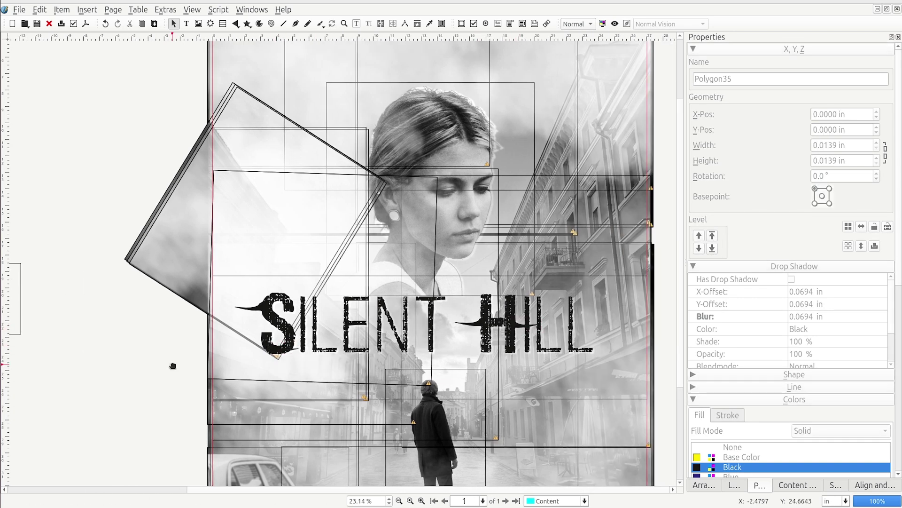
- Move the sample text frame to the bottom of the poster below the man and widen it to about 18.1 in
{"action": "scroll", "coordinate": [180, 355], "scroll_direction": "down", "scroll_amount": 3}
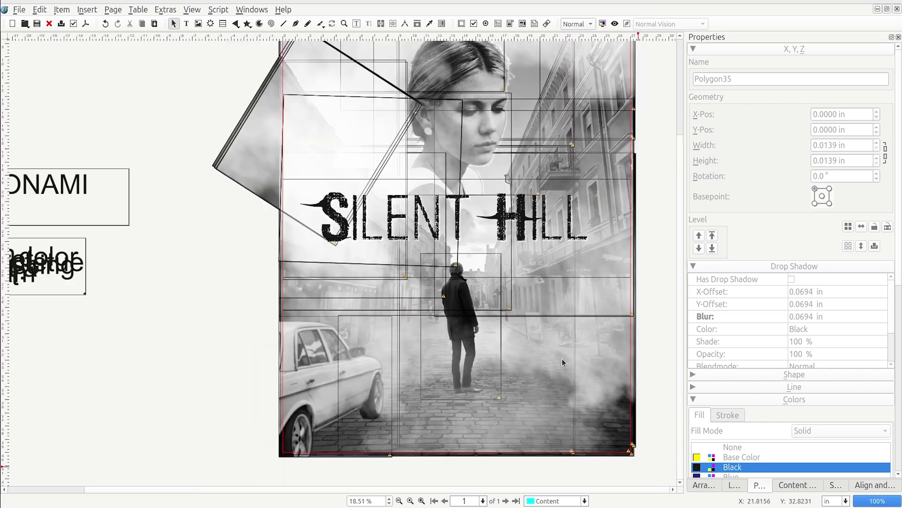
{"action": "left_click", "coordinate": [111, 294]}
{"action": "left_click_drag", "start_coordinate": [111, 293], "coordinate": [454, 412]}
{"action": "left_click_drag", "start_coordinate": [522, 403], "coordinate": [572, 404]}
{"action": "left_click_drag", "start_coordinate": [406, 404], "coordinate": [386, 404]}
- Set the sample text to 50 pt with automatic line spacing
{"action": "left_click", "coordinate": [797, 485]}
{"action": "double_click", "coordinate": [740, 79]}
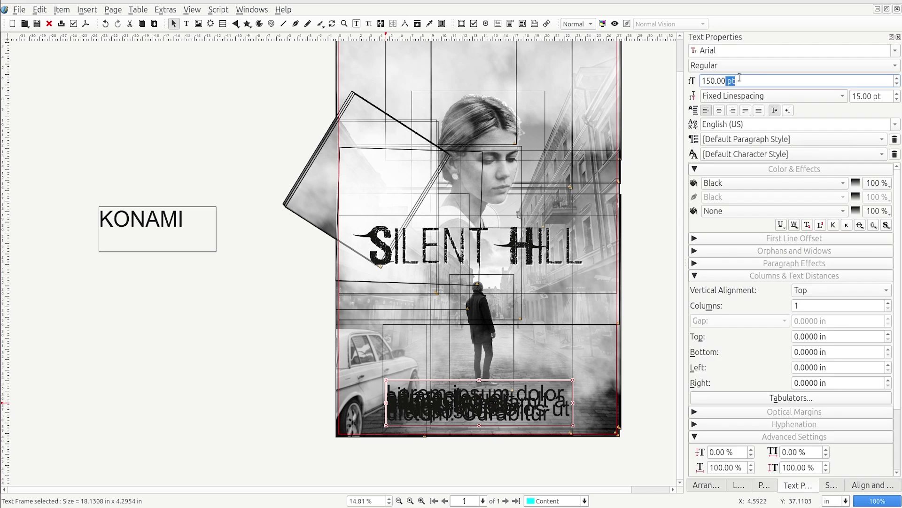
{"action": "type", "text": "50"}
{"action": "key", "text": "Return"}
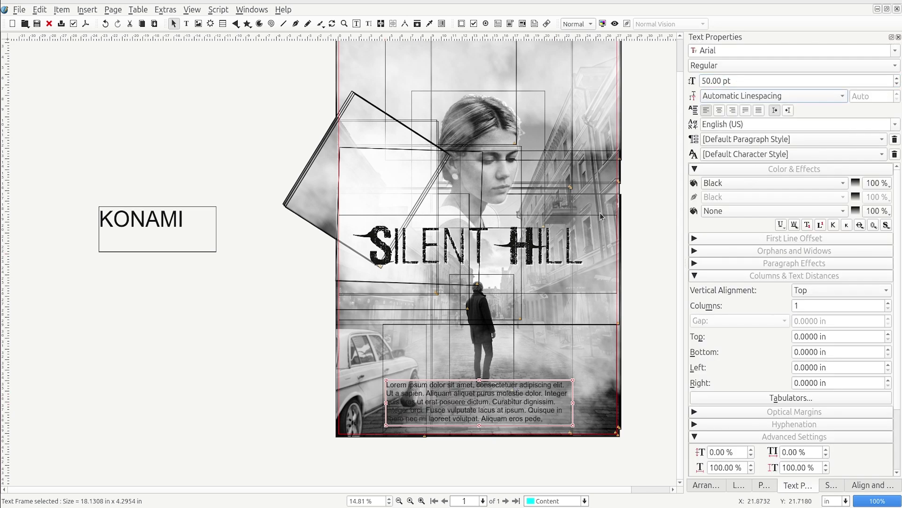
- Style the sample text in centred white SF Movie Poster with a shadow and shift its frame slightly towards the poster's bottom edge
{"action": "key", "text": "Return"}
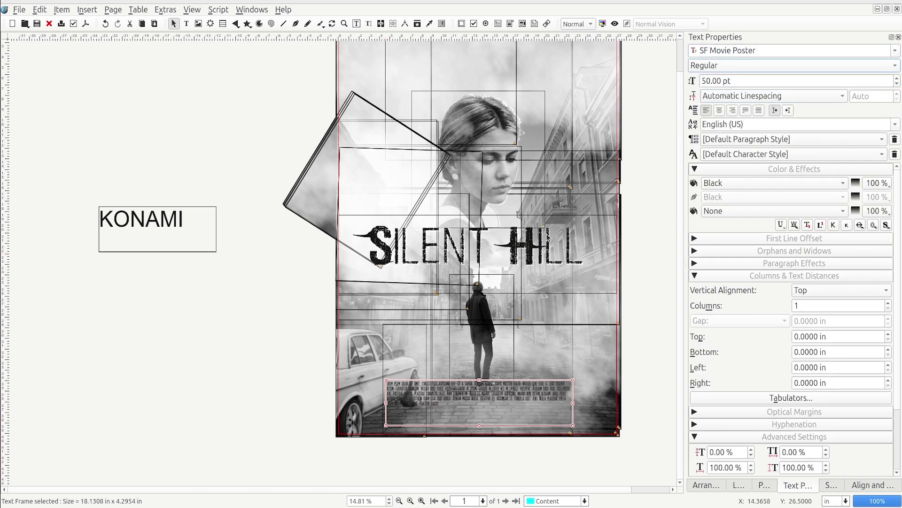
{"action": "left_click", "coordinate": [720, 111]}
{"action": "left_click", "coordinate": [803, 183]}
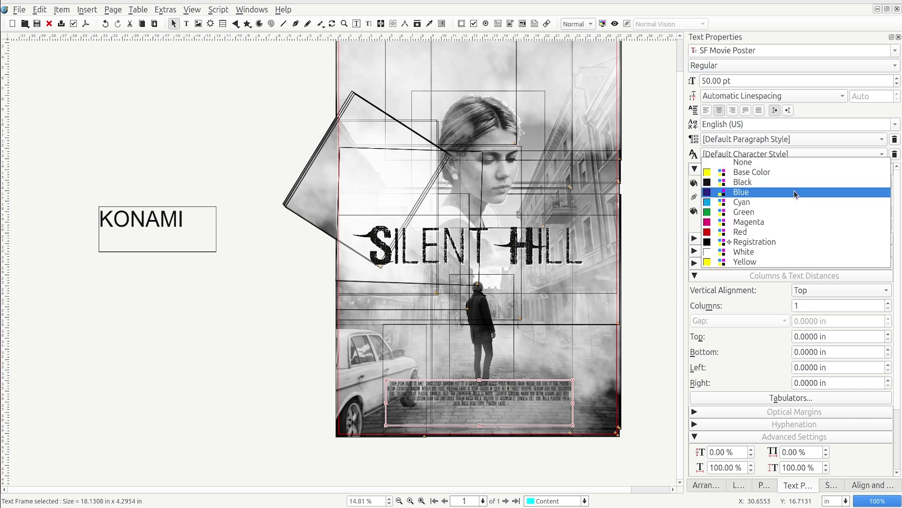
{"action": "left_click", "coordinate": [752, 250]}
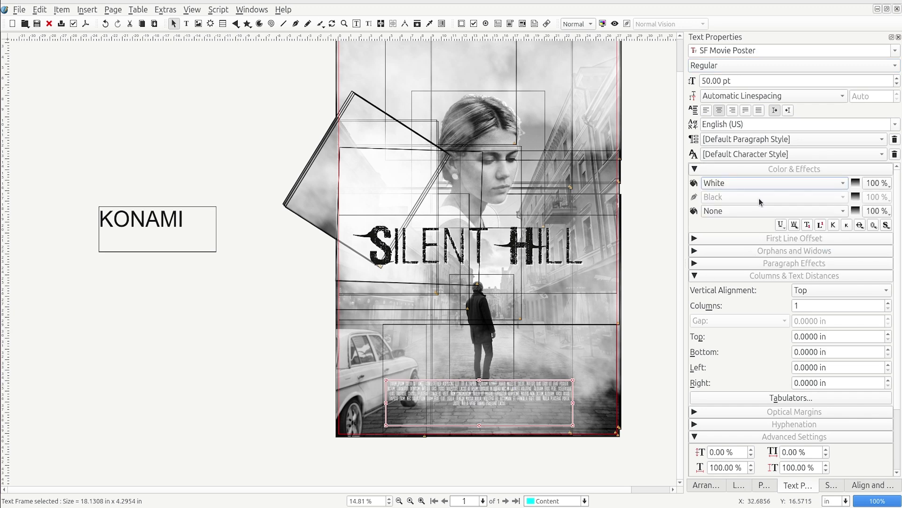
{"action": "left_click", "coordinate": [885, 226]}
{"action": "left_click_drag", "start_coordinate": [491, 386], "coordinate": [494, 393]}
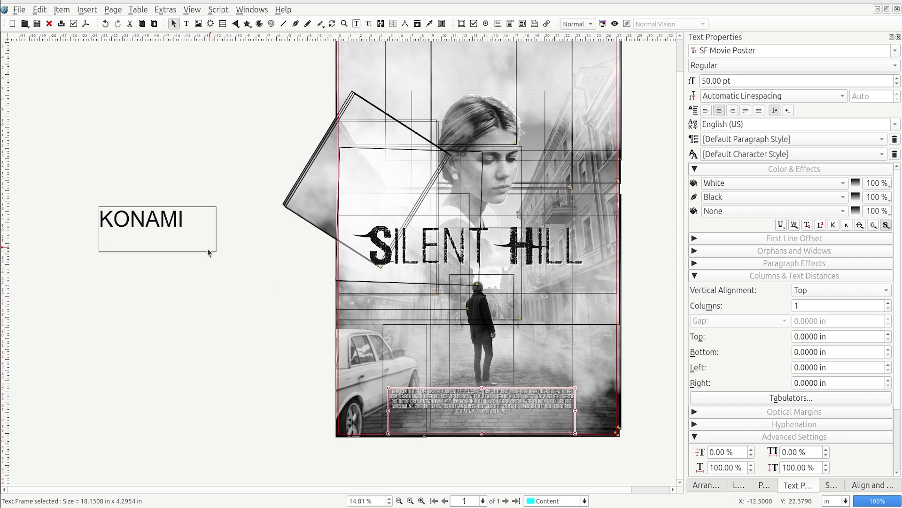
- Duplicate the KONAMI text frame above the original and replace the copy's text with "IN THEATERS THIS SPRING"
{"action": "left_click", "coordinate": [165, 221]}
{"action": "key", "text": "ctrl+d"}
{"action": "left_click_drag", "start_coordinate": [181, 227], "coordinate": [168, 113]}
{"action": "double_click", "coordinate": [168, 114]}
{"action": "key", "text": "ctrl+a"}
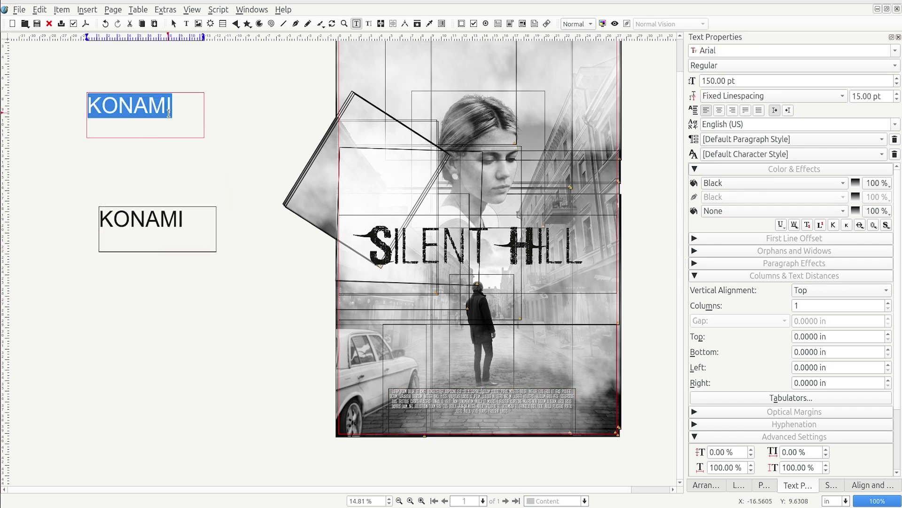
{"action": "type", "text": "iN"}
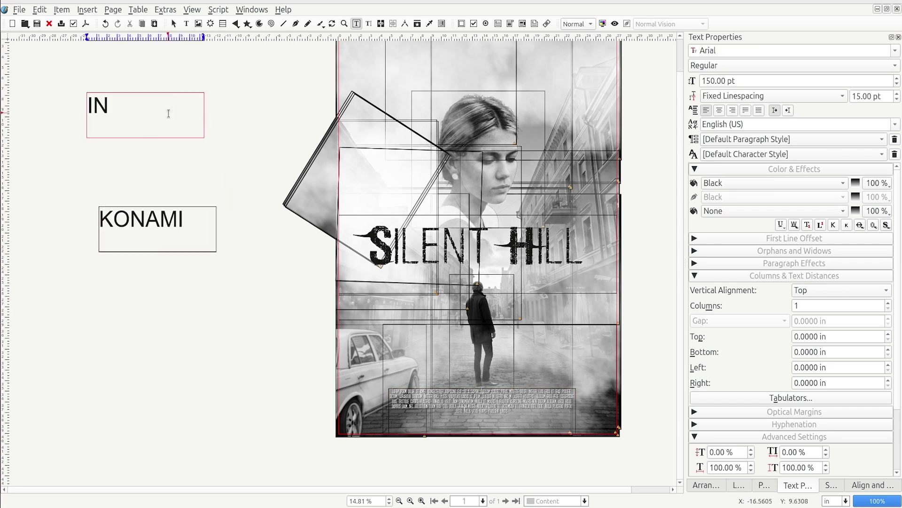
{"action": "type", "text": "TERS SPRING"}
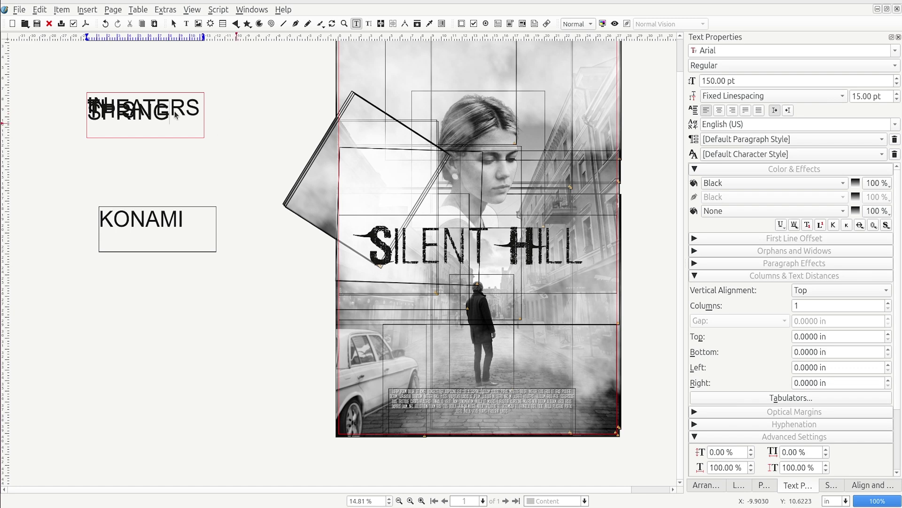
{"action": "key", "text": "Escape"}
{"action": "left_click", "coordinate": [175, 120]}
- Place the "IN THEATERS THIS SPRING" frame across the top of the poster, 27 in wide, with 143 pt text
{"action": "left_click_drag", "start_coordinate": [204, 115], "coordinate": [453, 67]}
{"action": "left_click_drag", "start_coordinate": [604, 69], "coordinate": [617, 70]}
{"action": "scroll", "coordinate": [898, 85], "scroll_direction": "down", "scroll_amount": 7}
- Try the Times and Trebuchet MS fonts in bold italic on the "IN THEATERS THIS SPRING" line
{"action": "left_click", "coordinate": [867, 52]}
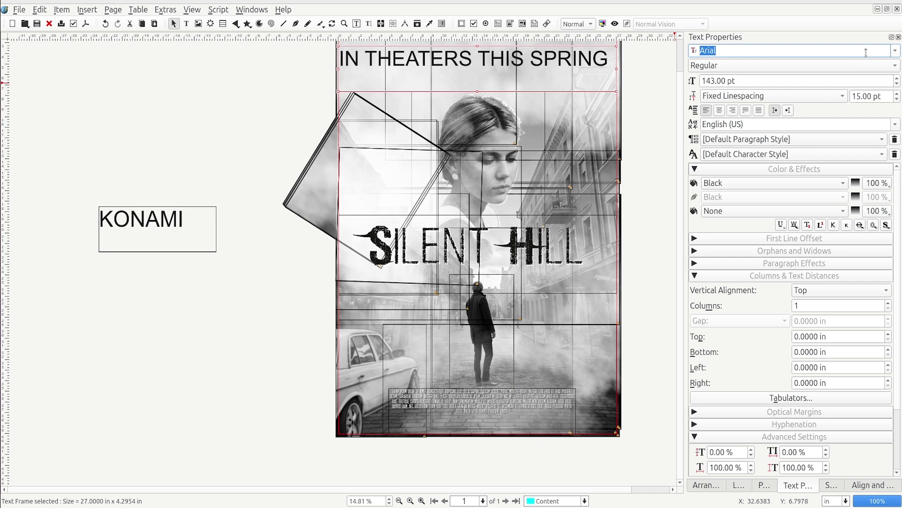
{"action": "type", "text": "Times"}
{"action": "key", "text": "Return"}
{"action": "left_click", "coordinate": [783, 69]}
{"action": "left_click", "coordinate": [758, 52]}
{"action": "double_click", "coordinate": [759, 52]}
{"action": "type", "text": "Gillius ADF"}
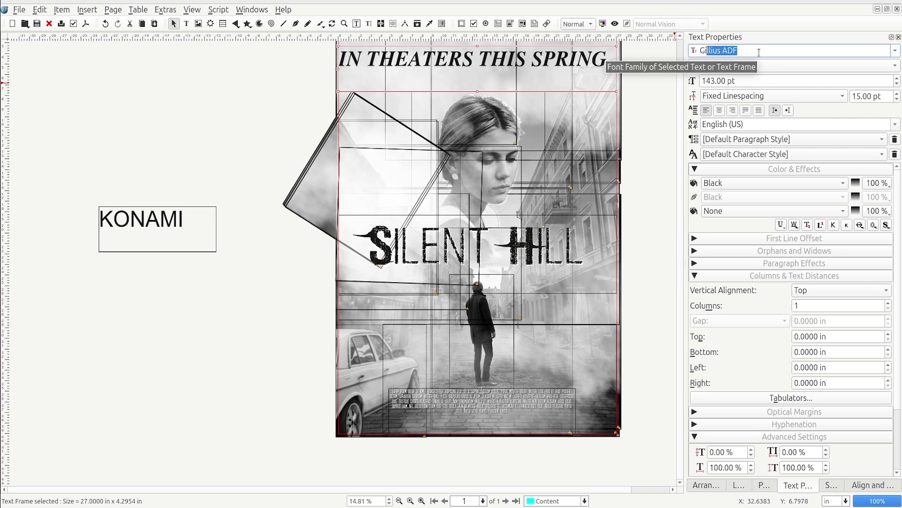
{"action": "type", "text": "T"}
{"action": "scroll", "coordinate": [876, 117], "scroll_direction": "down", "scroll_amount": 3}
{"action": "left_click", "coordinate": [876, 133]}
{"action": "left_click", "coordinate": [773, 65]}
{"action": "left_click", "coordinate": [727, 94]}
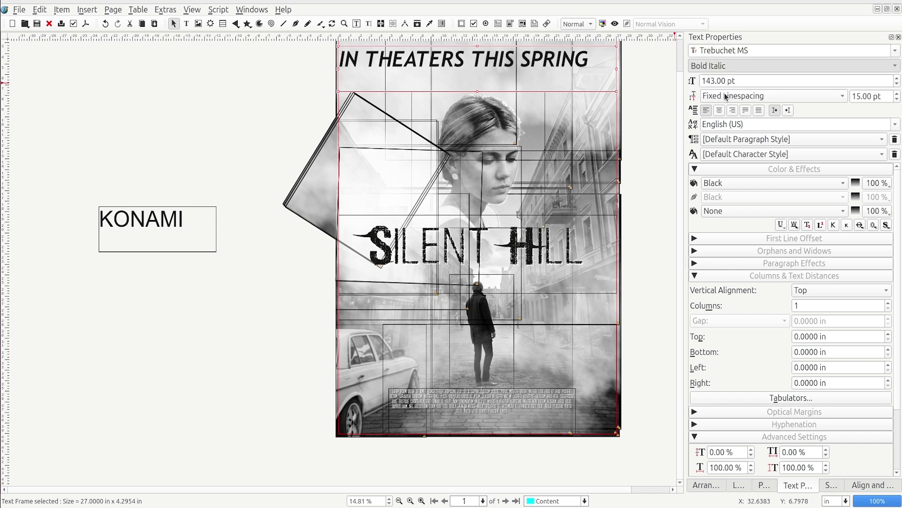
- Set the "IN THEATERS THIS SPRING" line in Times New Roman Regular, centred, at 100 pt
{"action": "left_click", "coordinate": [895, 51]}
{"action": "scroll", "coordinate": [858, 129], "scroll_direction": "up", "scroll_amount": 2}
{"action": "scroll", "coordinate": [858, 130], "scroll_direction": "down", "scroll_amount": 1}
{"action": "left_click", "coordinate": [799, 181]}
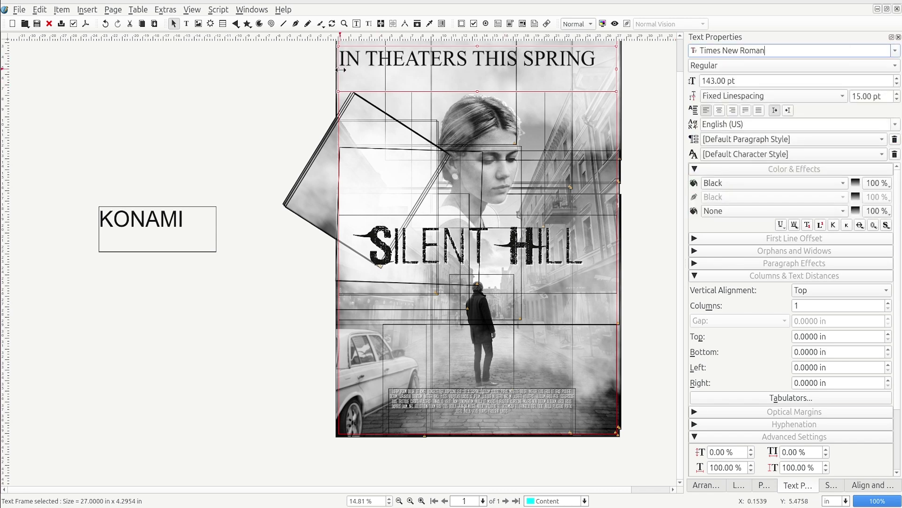
{"action": "left_click", "coordinate": [719, 110]}
{"action": "triple_click", "coordinate": [852, 81]}
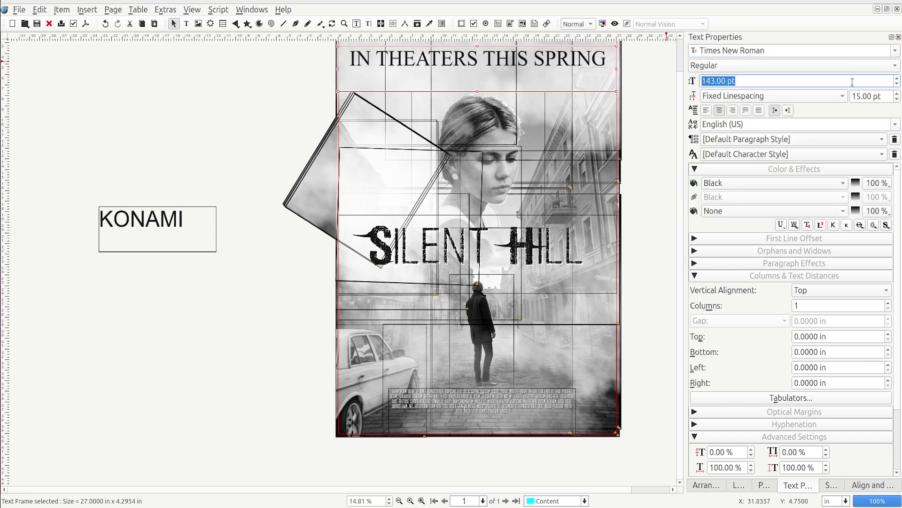
{"action": "key", "text": "Return"}
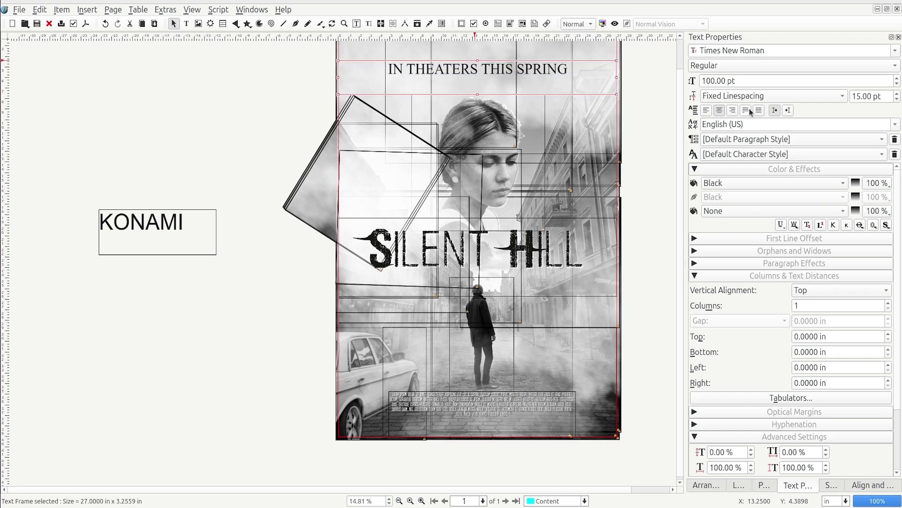
- Add a text shadow to the "IN THEATERS THIS SPRING" line and colour it White
{"action": "left_click", "coordinate": [886, 225]}
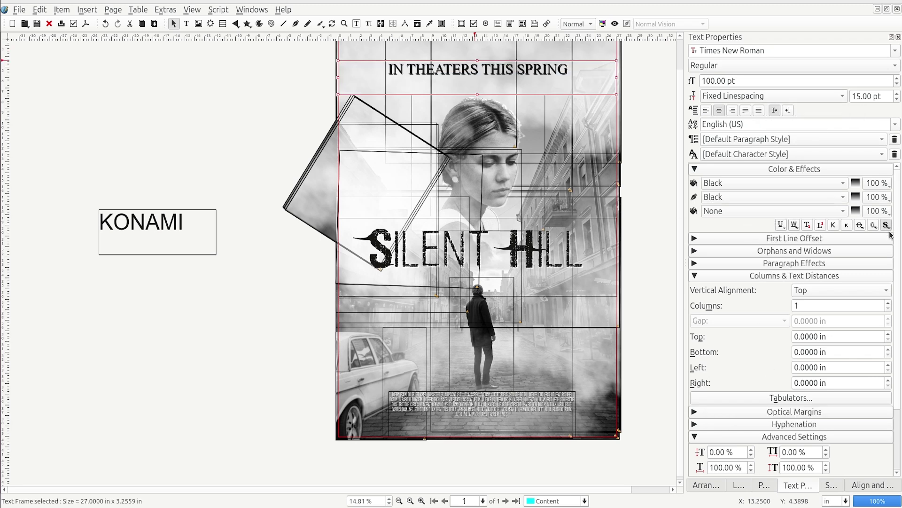
{"action": "left_click", "coordinate": [888, 231]}
{"action": "left_click", "coordinate": [843, 197]}
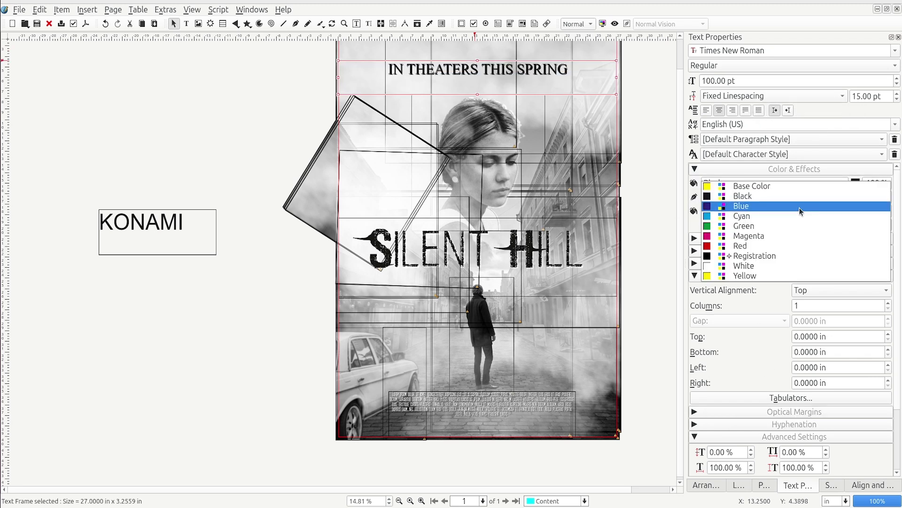
{"action": "left_click", "coordinate": [756, 268]}
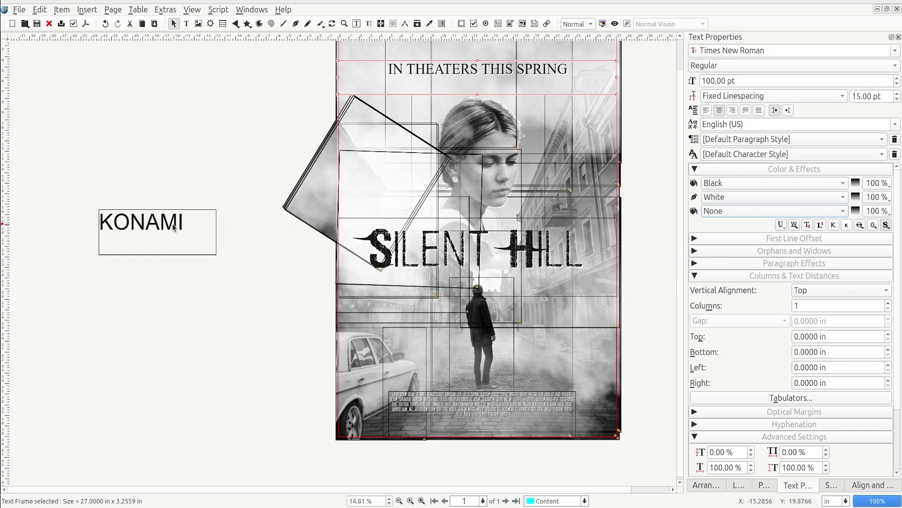
- Change the KONAMI text's font to Kon System
{"action": "double_click", "coordinate": [150, 224]}
{"action": "key", "text": "ctrl+a"}
{"action": "double_click", "coordinate": [863, 50]}
{"action": "type", "text": "kon System"}
{"action": "key", "text": "Tab"}
{"action": "key", "text": "Escape"}
- Shrink the KONAMI frame to fit its text and apply the outline effect
{"action": "left_click_drag", "start_coordinate": [216, 232], "coordinate": [198, 234]}
{"action": "left_click_drag", "start_coordinate": [149, 254], "coordinate": [148, 233]}
{"action": "left_click", "coordinate": [874, 225]}
{"action": "double_click", "coordinate": [152, 229]}
{"action": "double_click", "coordinate": [152, 229]}
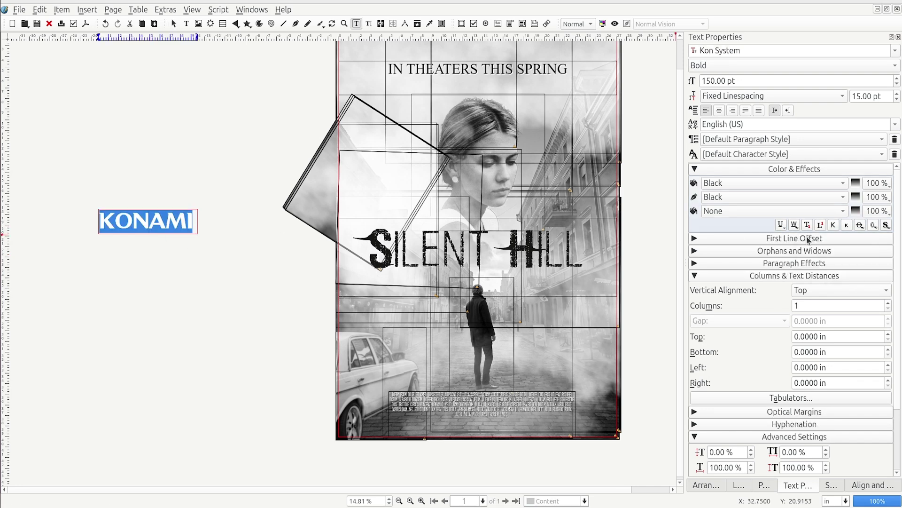
{"action": "key", "text": "Escape"}
- Move the KONAMI frame into the poster's upper right corner and set its text to 75 pt
{"action": "left_click_drag", "start_coordinate": [157, 222], "coordinate": [592, 62]}
{"action": "scroll", "coordinate": [592, 62], "scroll_direction": "up", "scroll_amount": 1}
{"action": "left_click_drag", "start_coordinate": [593, 96], "coordinate": [575, 64]}
{"action": "left_click", "coordinate": [898, 84]}
{"action": "left_click", "coordinate": [898, 84]}
{"action": "left_click", "coordinate": [897, 84]}
{"action": "type", "text": "50"}
{"action": "key", "text": "Return"}
{"action": "type", "text": "75"}
{"action": "key", "text": "Return"}
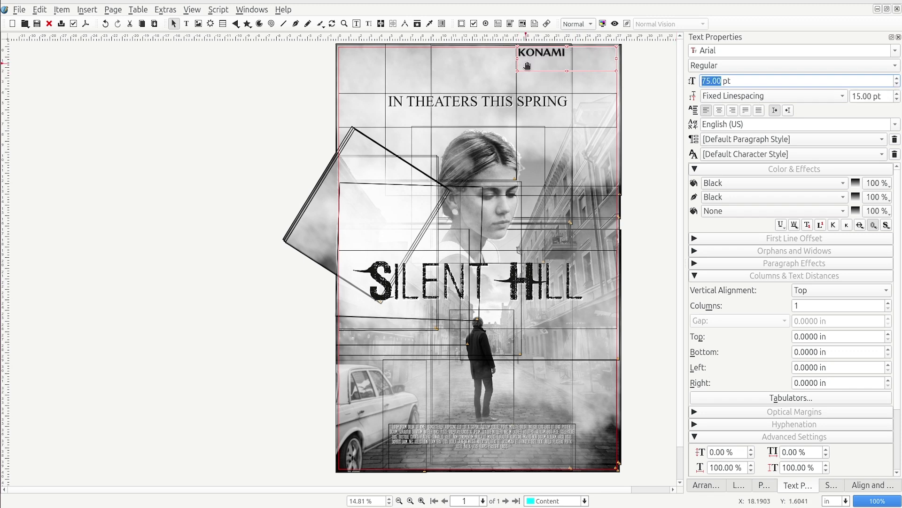
- Right-align the KONAMI text and resize its frame to about 6.1 by 2.2 in
{"action": "left_click", "coordinate": [732, 110]}
{"action": "left_click_drag", "start_coordinate": [517, 59], "coordinate": [592, 60]}
{"action": "left_click", "coordinate": [646, 85]}
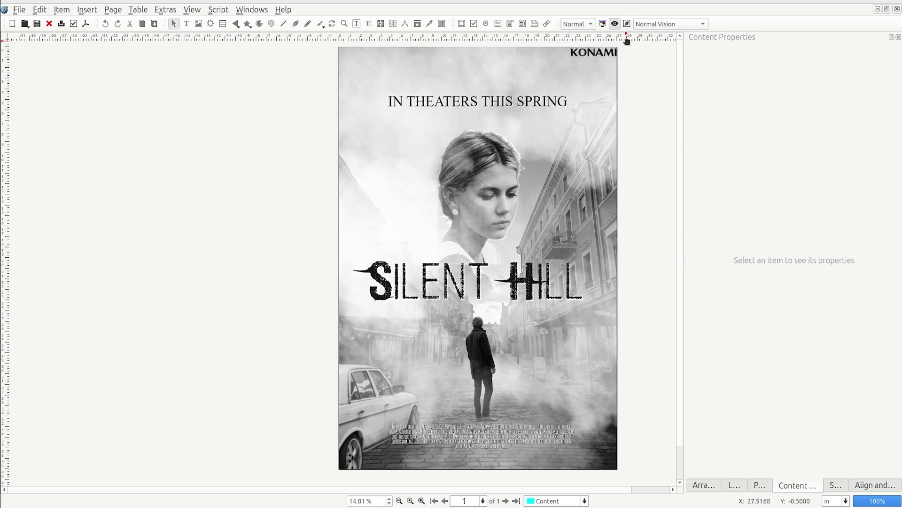
{"action": "left_click", "coordinate": [609, 57]}
{"action": "left_click_drag", "start_coordinate": [566, 60], "coordinate": [554, 71]}
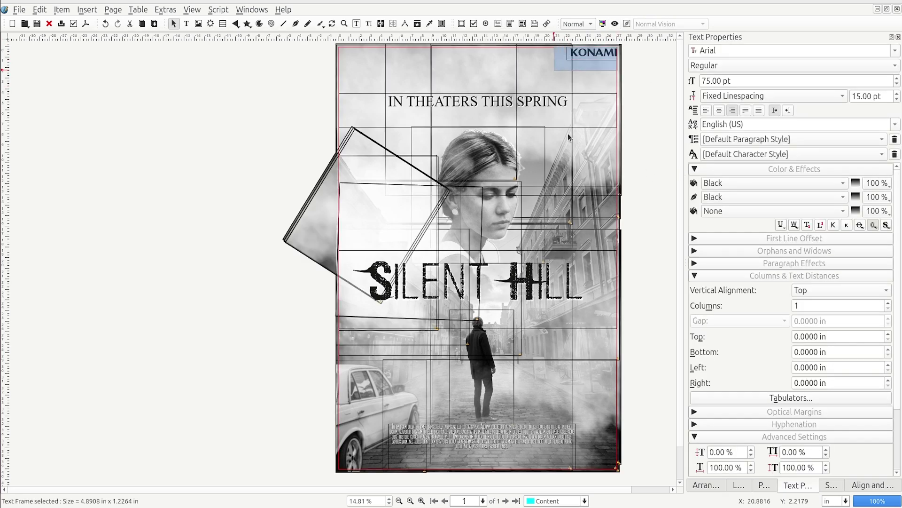
- Set the KONAMI frame's top and right text distances to 0.5 in
{"action": "double_click", "coordinate": [890, 337]}
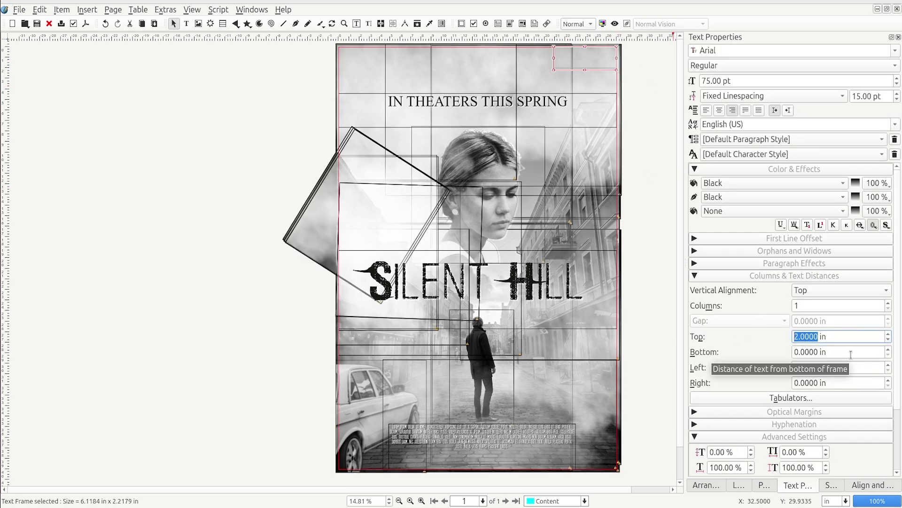
{"action": "key", "text": "Tab"}
{"action": "key", "text": "Tab"}
{"action": "key", "text": "Tab"}
{"action": "key", "text": "Tab"}
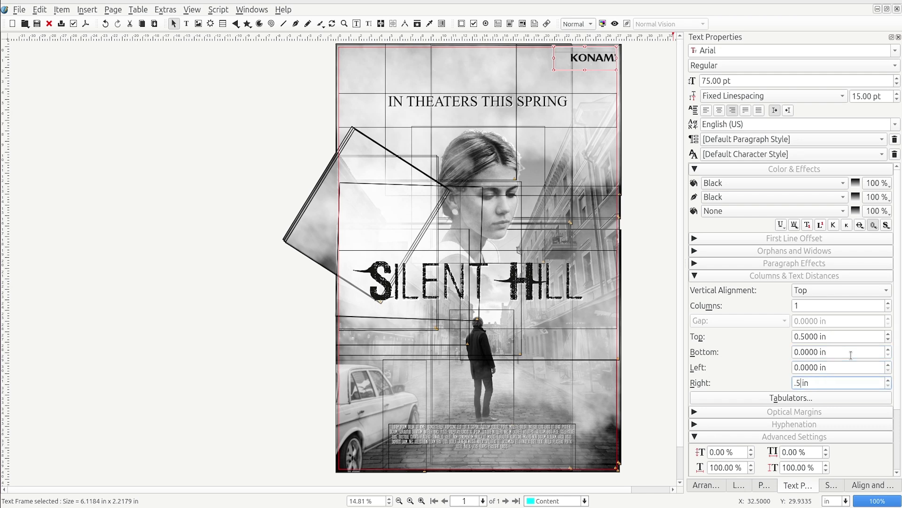
{"action": "left_click", "coordinate": [675, 185]}
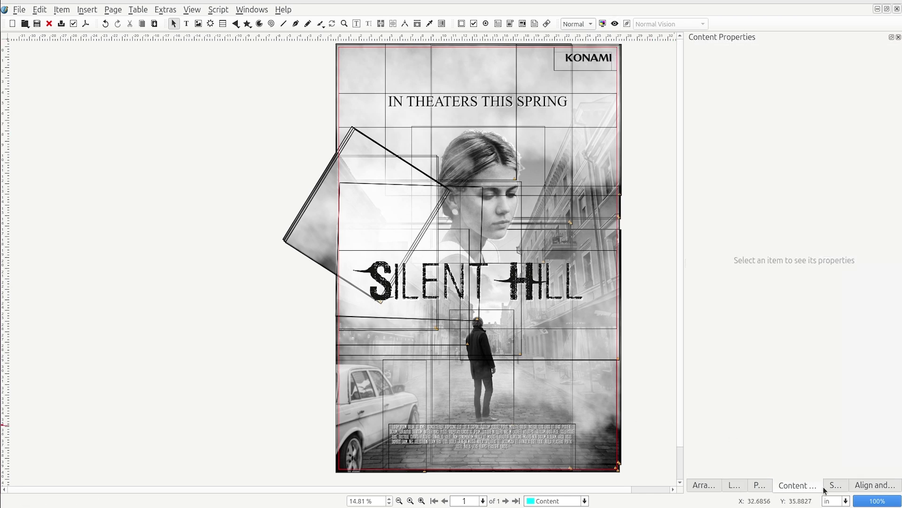
- Configure the polygon tool to make stars and draw a small star beside the poster
{"action": "left_click", "coordinate": [247, 23]}
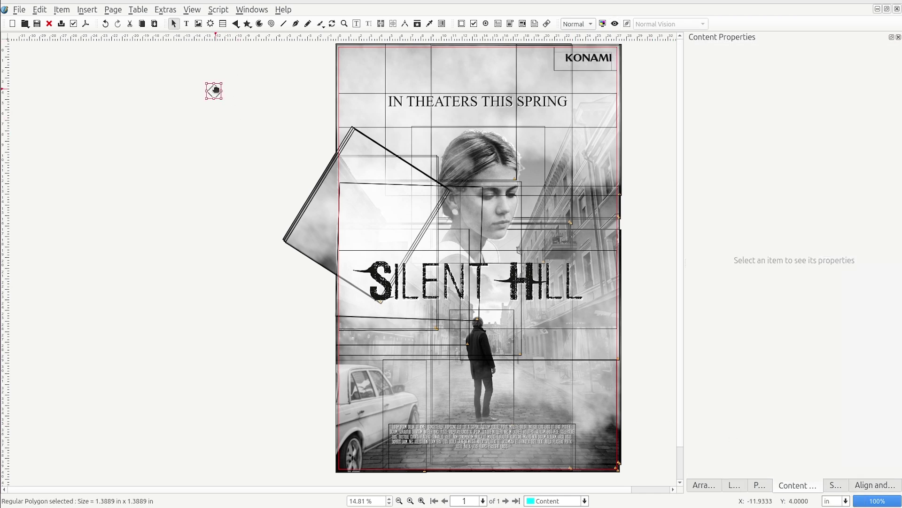
{"action": "double_click", "coordinate": [248, 24]}
{"action": "double_click", "coordinate": [433, 159]}
{"action": "left_click", "coordinate": [331, 206]}
{"action": "left_click", "coordinate": [433, 164]}
{"action": "left_click", "coordinate": [515, 350]}
{"action": "left_click_drag", "start_coordinate": [177, 117], "coordinate": [201, 126]}
- Copy the star into a row of three, rotate the outer stars outward and select all three
{"action": "key", "text": "ctrl+c"}
{"action": "key", "text": "ctrl+v"}
{"action": "key", "text": "ctrl+d"}
{"action": "left_click", "coordinate": [203, 133]}
{"action": "key", "text": "r"}
{"action": "left_click", "coordinate": [149, 110]}
{"action": "left_click_drag", "start_coordinate": [149, 110], "coordinate": [224, 165]}
- Try several distribution options on the three stars and undo them
{"action": "left_click", "coordinate": [876, 484]}
{"action": "left_click", "coordinate": [742, 51]}
{"action": "left_click", "coordinate": [802, 95]}
{"action": "key", "text": "ctrl+z"}
{"action": "left_click", "coordinate": [789, 110]}
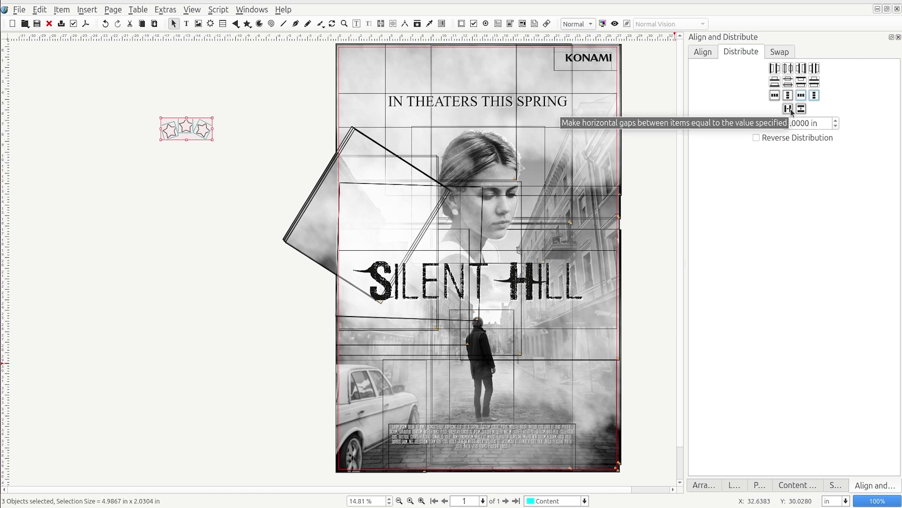
{"action": "left_click", "coordinate": [778, 98]}
{"action": "key", "text": "ctrl+z"}
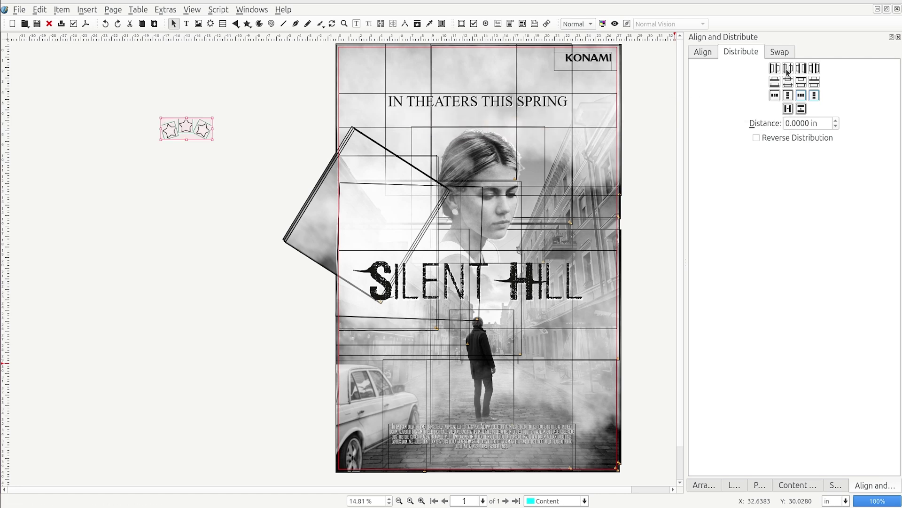
- Group the three stars and place one copy at each end of the "IN THEATERS THIS SPRING" line
{"action": "key", "text": "ctrl+g"}
{"action": "left_click_drag", "start_coordinate": [160, 140], "coordinate": [583, 102]}
{"action": "key", "text": "ctrl+c"}
{"action": "key", "text": "ctrl+v"}
{"action": "left_click", "coordinate": [276, 164]}
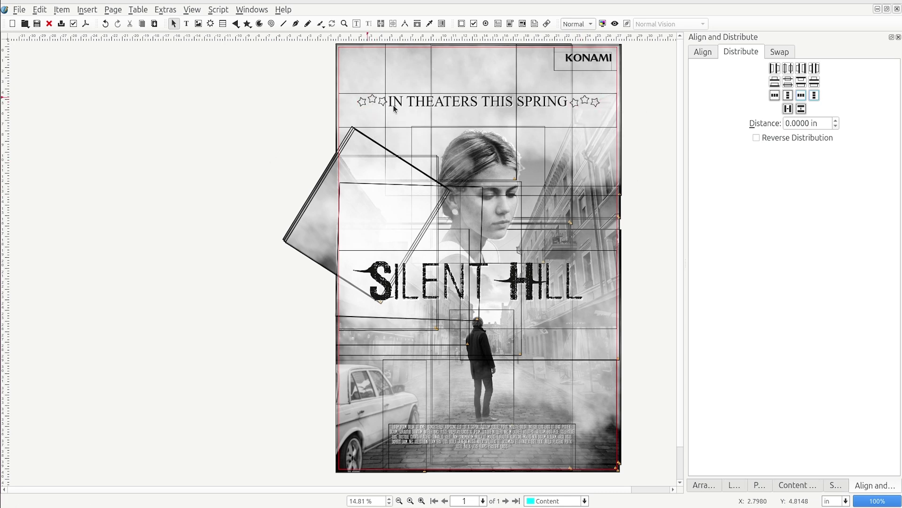
- Try rotating the star groups on both sides of the "IN THEATERS THIS SPRING" line
{"action": "left_click", "coordinate": [371, 99]}
{"action": "key", "text": "r"}
{"action": "left_click_drag", "start_coordinate": [375, 99], "coordinate": [426, 151]}
{"action": "left_click", "coordinate": [585, 101]}
{"action": "key", "text": "r"}
{"action": "left_click_drag", "start_coordinate": [585, 101], "coordinate": [584, 107]}
- Delete both star groups beside the "IN THEATERS THIS SPRING" line
{"action": "left_click", "coordinate": [373, 100]}
{"action": "key", "text": "Delete"}
{"action": "left_click", "coordinate": [580, 103]}
{"action": "left_click", "coordinate": [582, 101]}
{"action": "key", "text": "Delete"}
- Enclose the "IN THEATERS THIS SPRING" line in straight double quotation marks
{"action": "left_click", "coordinate": [437, 107]}
{"action": "type", "text": "e\""}
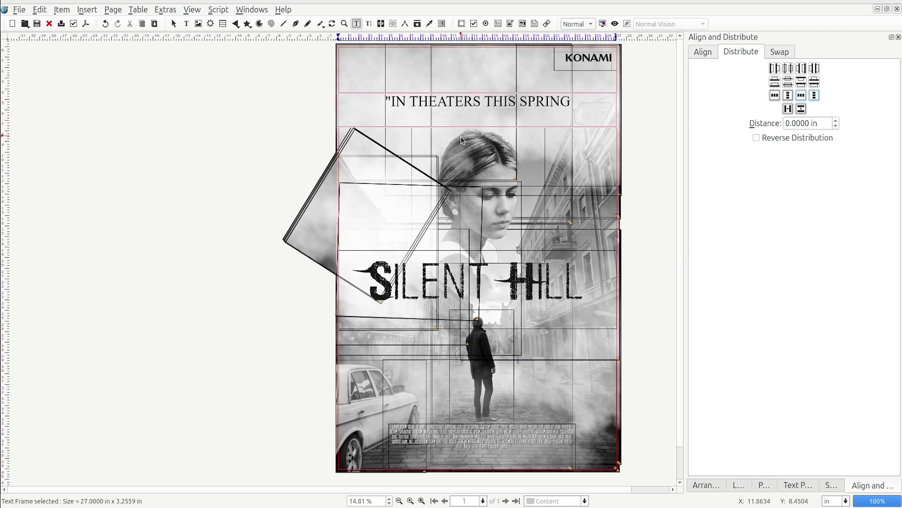
{"action": "key", "text": "End"}
{"action": "type", "text": "\""}
{"action": "key", "text": "Escape"}
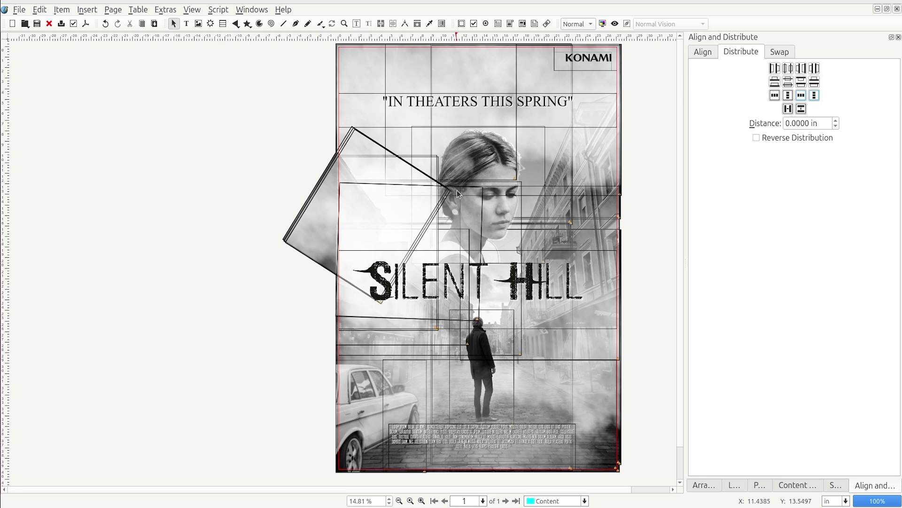
- Place the oval globe logo from the Logos scrapbook in the poster's lower right corner
{"action": "left_click", "coordinate": [836, 484]}
{"action": "left_click_drag", "start_coordinate": [739, 280], "coordinate": [598, 461]}
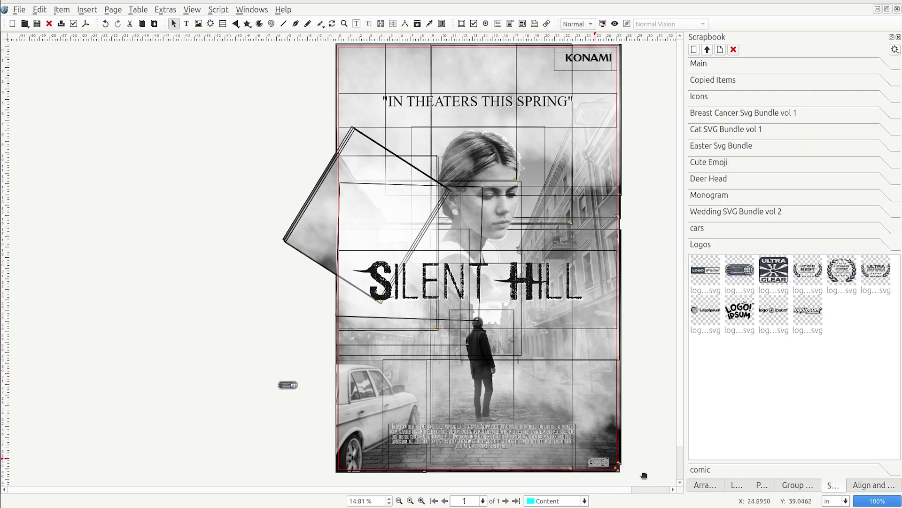
{"action": "left_click", "coordinate": [762, 484]}
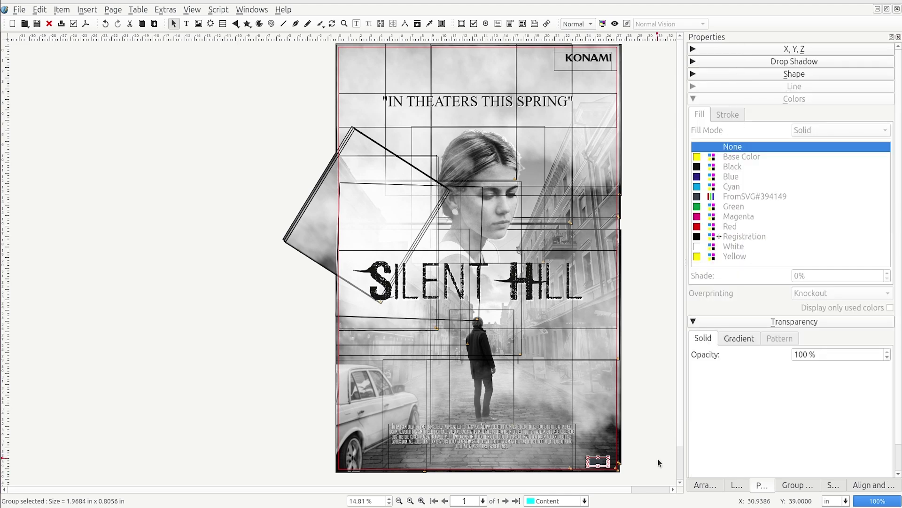
{"action": "left_click", "coordinate": [634, 449]}
{"action": "left_click", "coordinate": [598, 462]}
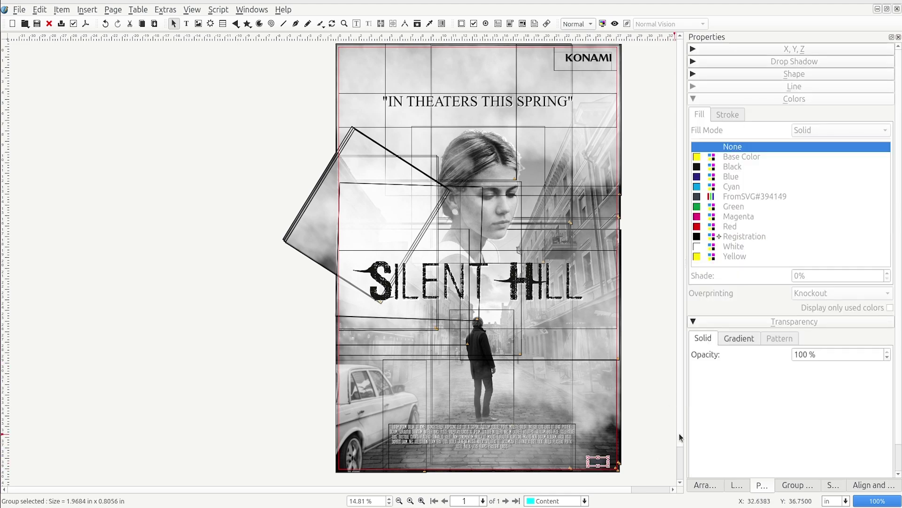
- Enlarge the oval globe logo and position it close to the poster's lower right corner
{"action": "scroll", "coordinate": [644, 447], "scroll_direction": "up", "scroll_amount": 8}
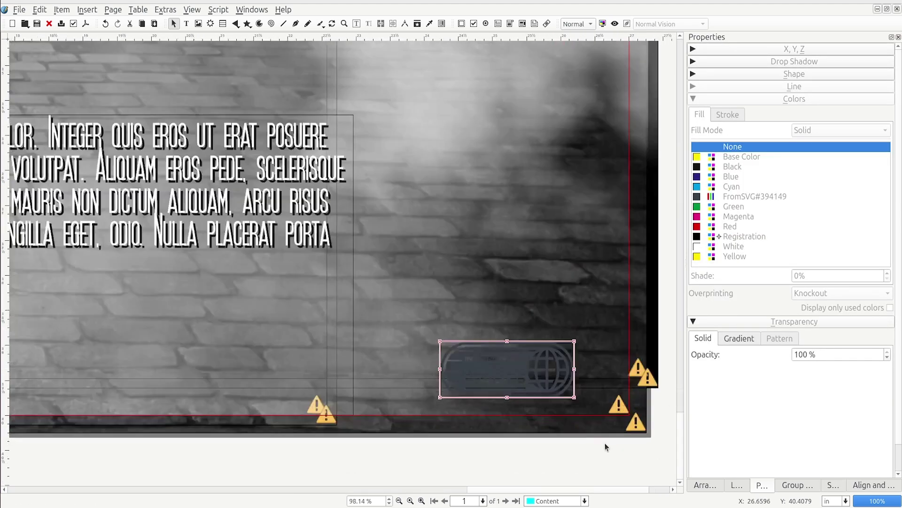
{"action": "left_click_drag", "start_coordinate": [440, 342], "coordinate": [362, 272]}
{"action": "left_click_drag", "start_coordinate": [395, 332], "coordinate": [447, 331]}
{"action": "scroll", "coordinate": [426, 332], "scroll_direction": "down", "scroll_amount": 6}
- Place the rectangular logo from the Logos scrapbook in the poster's lower left corner, over the car's wheel
{"action": "left_click", "coordinate": [799, 486]}
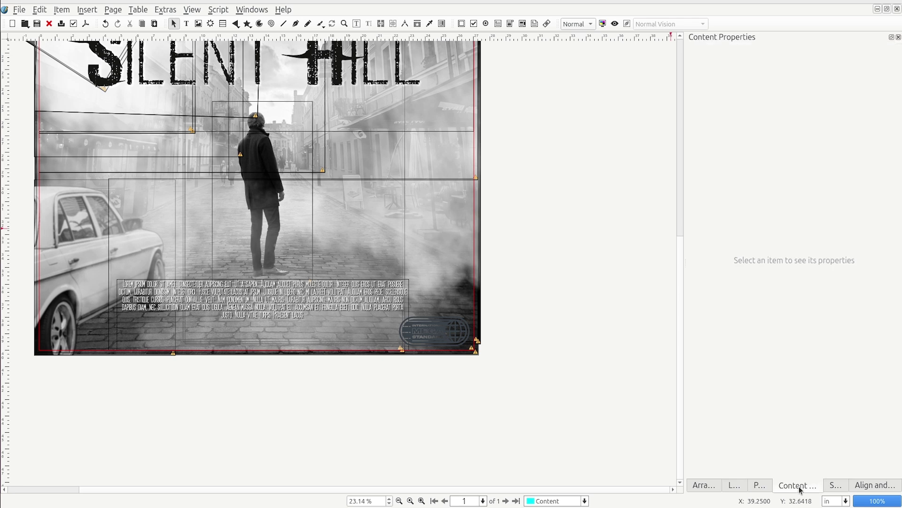
{"action": "left_click", "coordinate": [836, 485]}
{"action": "left_click_drag", "start_coordinate": [707, 275], "coordinate": [123, 346]}
- Draw a rectangle about 27.5 by 2.7 in across the poster's bottom edge, covering both logos
{"action": "left_click", "coordinate": [239, 27]}
{"action": "mouse_move", "coordinate": [268, 37]}
{"action": "left_click", "coordinate": [325, 37]}
{"action": "left_click", "coordinate": [83, 242]}
{"action": "left_click_drag", "start_coordinate": [92, 251], "coordinate": [474, 365]}
{"action": "left_click_drag", "start_coordinate": [256, 331], "coordinate": [257, 310]}
{"action": "left_click", "coordinate": [798, 486]}
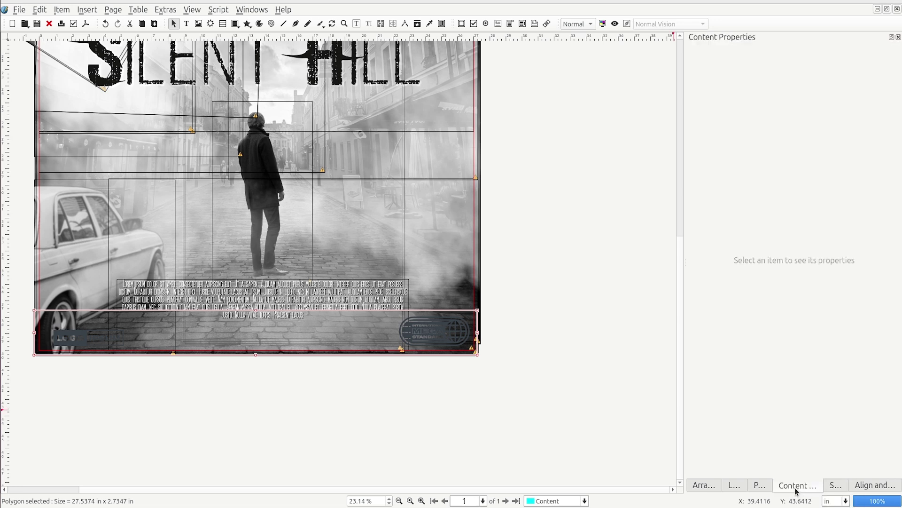
{"action": "right_click", "coordinate": [385, 332]}
{"action": "mouse_move", "coordinate": [479, 383]}
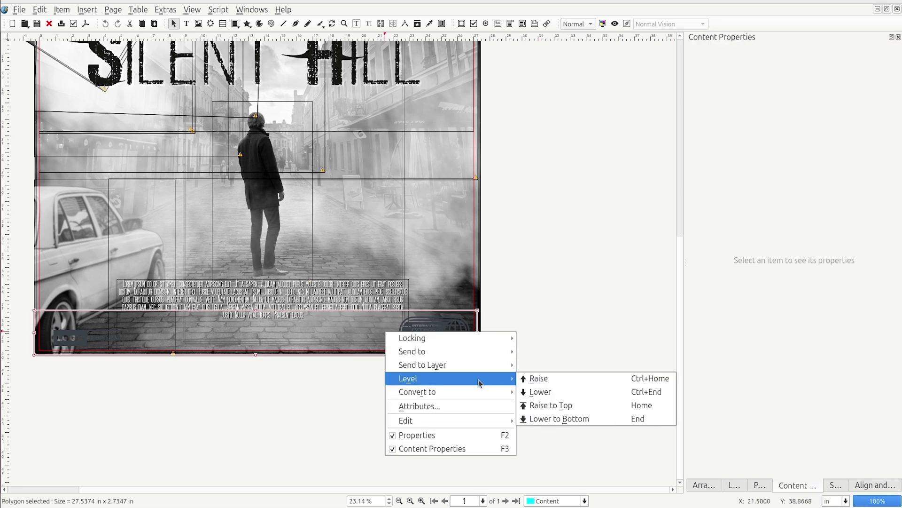
{"action": "left_click", "coordinate": [559, 339]}
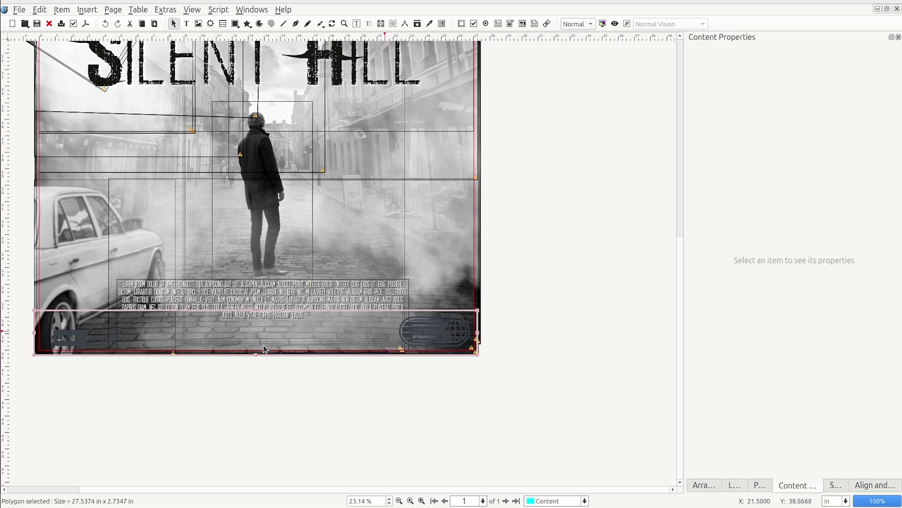
- Fill the rectangle along the poster's bottom with a linear gradient fading from black to transparent
{"action": "left_click", "coordinate": [757, 485]}
{"action": "left_click", "coordinate": [806, 131]}
{"action": "left_click", "coordinate": [812, 144]}
{"action": "left_click", "coordinate": [868, 230]}
{"action": "left_click", "coordinate": [868, 213]}
{"action": "left_click", "coordinate": [795, 149]}
{"action": "left_click", "coordinate": [797, 147]}
- Turn the rectangle's gradient vertical by moving its vector's start to about 6.50, 1.22 in and its end to about 6.51, 0.01 in
{"action": "left_click", "coordinate": [865, 148]}
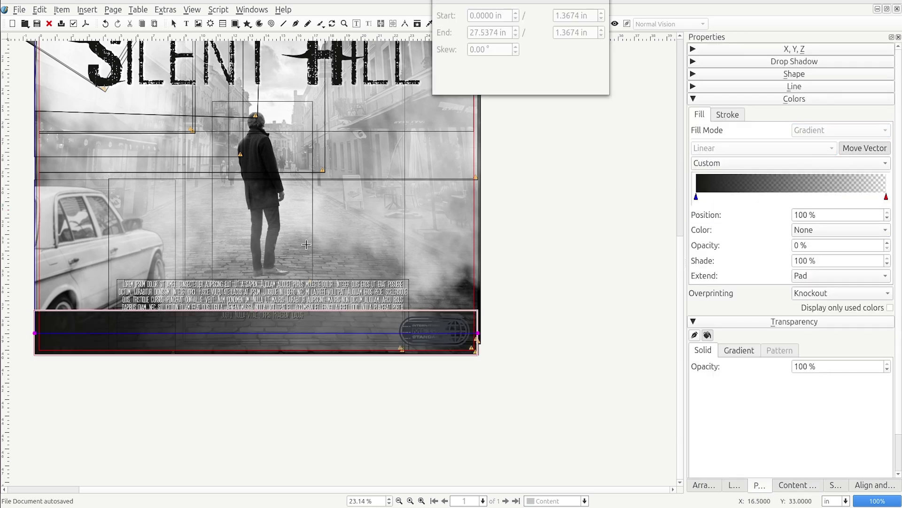
{"action": "left_click_drag", "start_coordinate": [35, 333], "coordinate": [139, 330]}
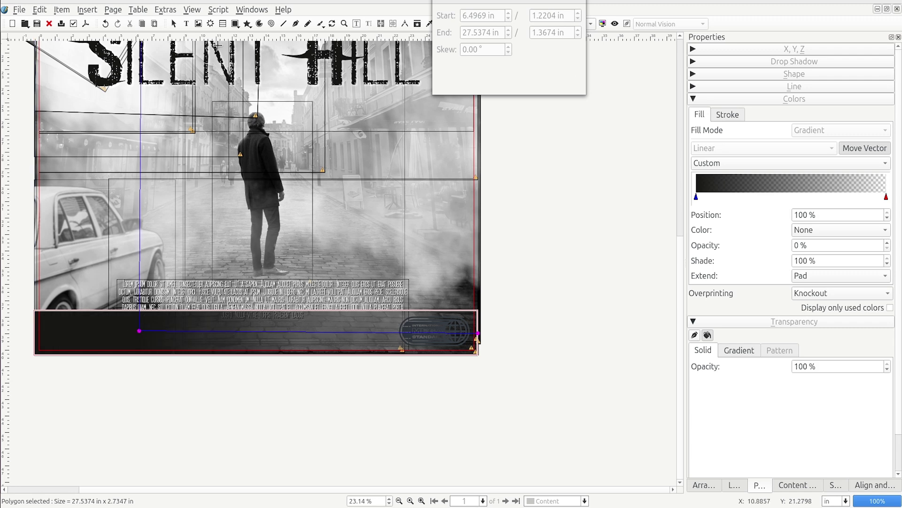
{"action": "left_click_drag", "start_coordinate": [477, 333], "coordinate": [139, 260]}
{"action": "left_click_drag", "start_coordinate": [145, 309], "coordinate": [139, 310]}
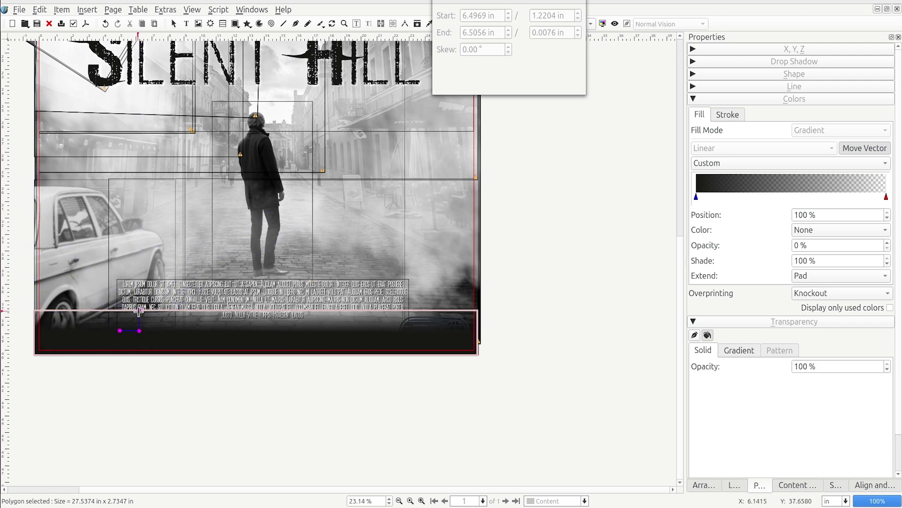
- Change the gradient's colour stop at 0 % to White
{"action": "left_click", "coordinate": [696, 199]}
{"action": "left_click", "coordinate": [838, 230]}
{"action": "left_click", "coordinate": [813, 306]}
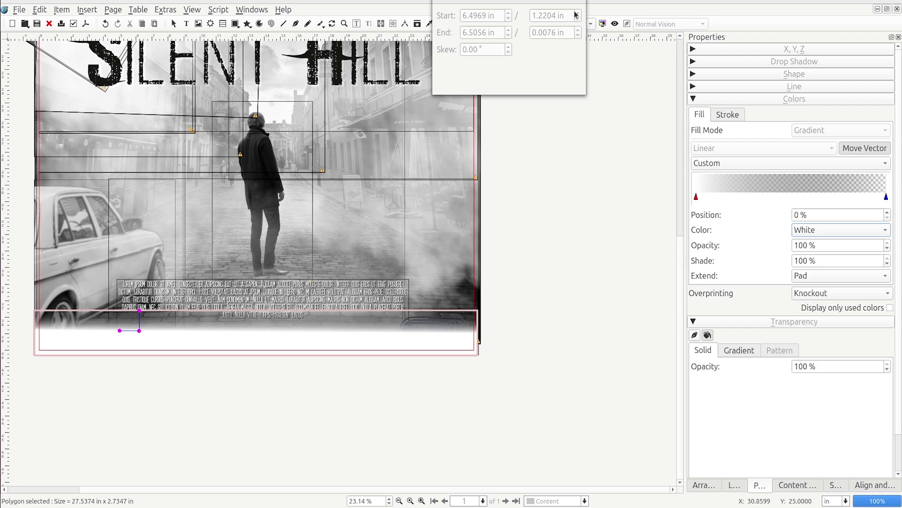
- Finish editing the gradient vector and lower the white gradient rectangle to the bottom of its layer, beneath the logos and credits
{"action": "left_click", "coordinate": [298, 348]}
{"action": "right_click", "coordinate": [297, 343]}
{"action": "mouse_move", "coordinate": [367, 390]}
{"action": "left_click", "coordinate": [500, 430]}
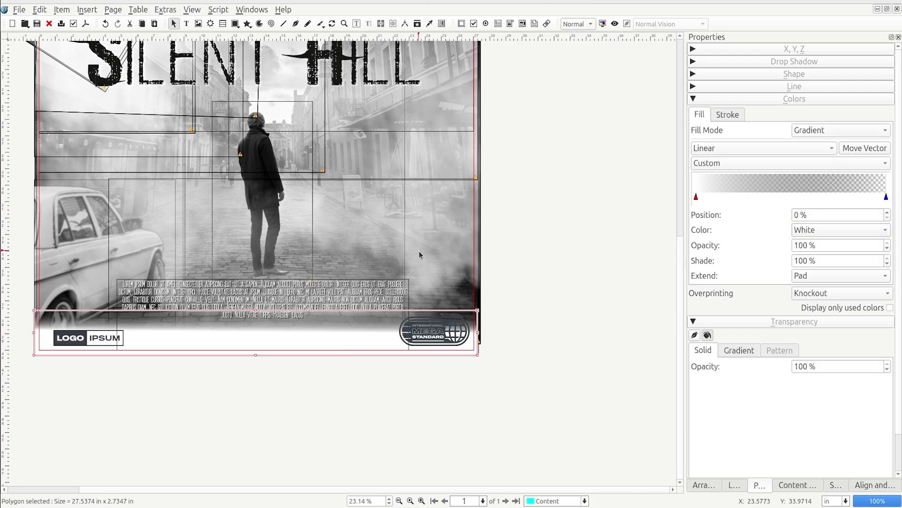
{"action": "left_click", "coordinate": [623, 292]}
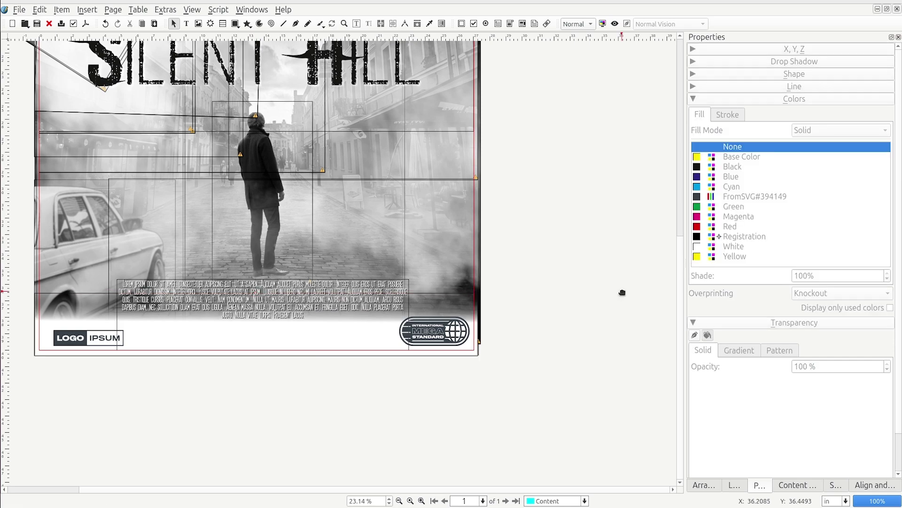
- Check the poster in preview, and remove the gradient rectangle's outline by setting its stroke colour to None
{"action": "key", "text": "ctrl+alt+p"}
{"action": "key", "text": "ctrl+alt+p"}
{"action": "left_click", "coordinate": [443, 297]}
{"action": "left_click", "coordinate": [737, 116]}
{"action": "left_click", "coordinate": [731, 147]}
{"action": "left_click", "coordinate": [551, 94]}
- Place the laurel award logo from the Logos scrapbook in the white band, midway between the two corner logos
{"action": "left_click_drag", "start_coordinate": [551, 93], "coordinate": [552, 230]}
{"action": "scroll", "coordinate": [551, 231], "scroll_direction": "up", "scroll_amount": 5}
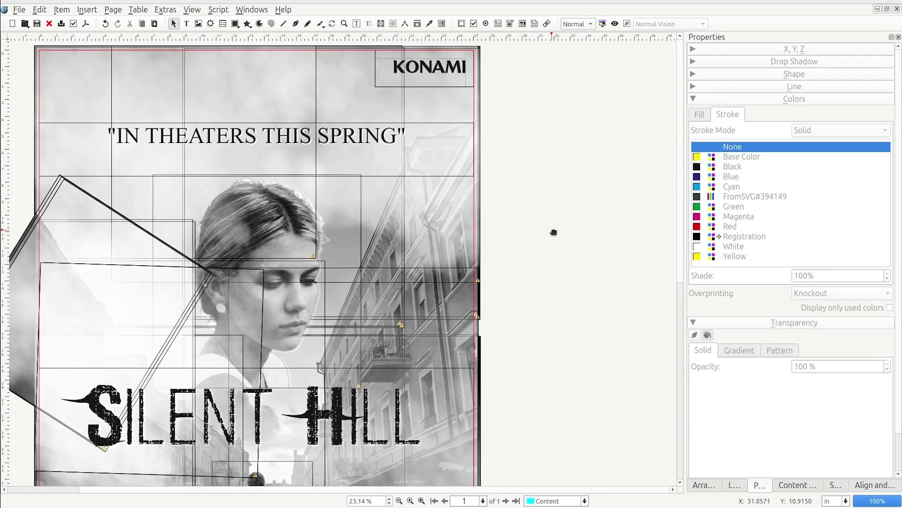
{"action": "scroll", "coordinate": [541, 227], "scroll_direction": "down", "scroll_amount": 7}
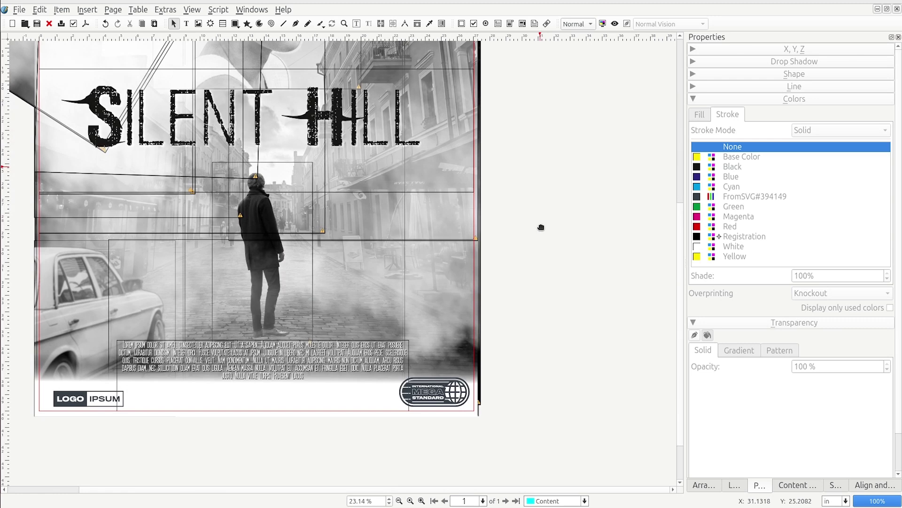
{"action": "left_click", "coordinate": [836, 484]}
{"action": "left_click_drag", "start_coordinate": [879, 278], "coordinate": [263, 381]}
{"action": "left_click", "coordinate": [576, 392]}
{"action": "left_click_drag", "start_coordinate": [835, 279], "coordinate": [259, 410]}
- Center the laurel award logo horizontally relative to the page
{"action": "left_click", "coordinate": [873, 485]}
{"action": "left_click", "coordinate": [704, 53]}
{"action": "left_click", "coordinate": [794, 115]}
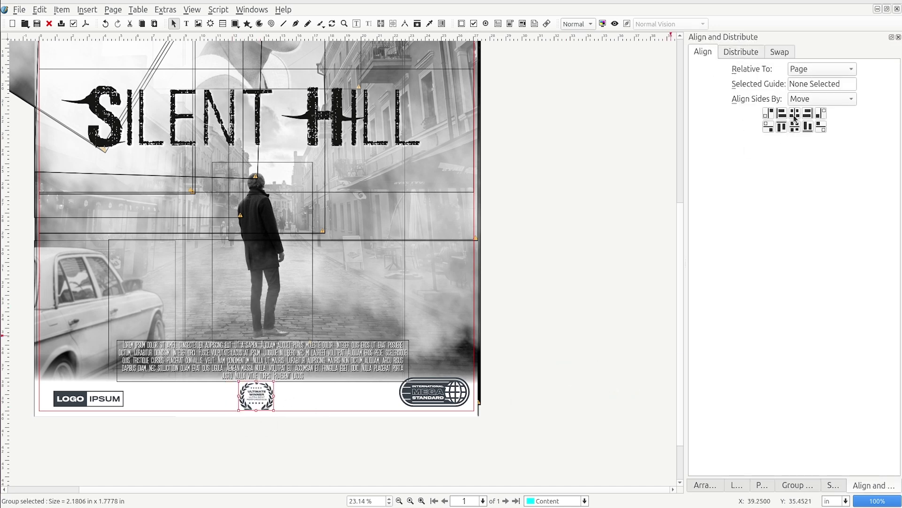
- Align the bottoms of the rectangular and oval corner logos relative to the page
{"action": "left_click", "coordinate": [106, 403]}
{"action": "left_click", "coordinate": [424, 395], "text": "shift"}
{"action": "left_click", "coordinate": [809, 129]}
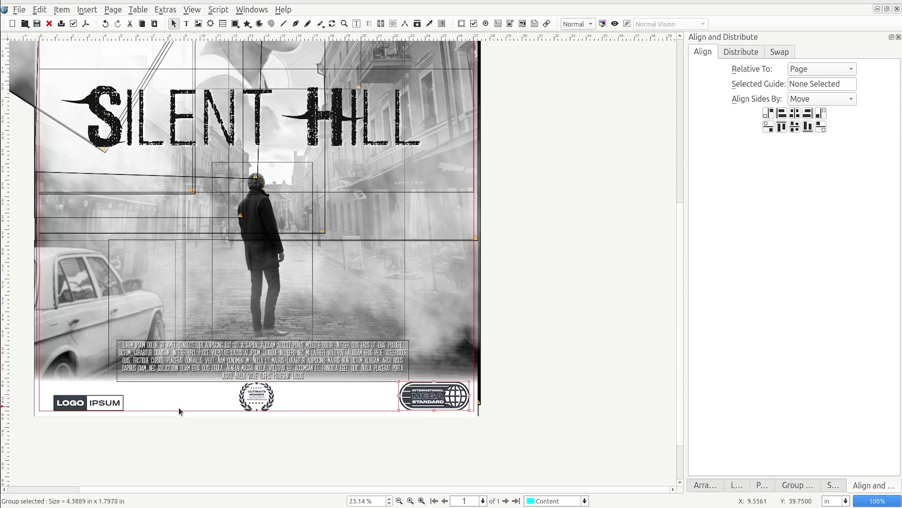
- Vertically center the rectangular corner logo on the oval logo, with alignment relative to First Selected
{"action": "left_click", "coordinate": [792, 66]}
{"action": "left_click", "coordinate": [808, 41]}
{"action": "left_click", "coordinate": [795, 127]}
- Duplicate the laurel award logo twice and arrange the copies on either side of the centered one
{"action": "left_click", "coordinate": [256, 402]}
{"action": "key", "text": "ctrl+d"}
{"action": "left_click_drag", "start_coordinate": [256, 401], "coordinate": [306, 400]}
{"action": "key", "text": "ctrl+d"}
- Align the three laurel award logos in a row and distribute them horizontally with even spacing
{"action": "left_click", "coordinate": [204, 400]}
{"action": "left_click", "coordinate": [256, 399], "text": "shift"}
{"action": "left_click", "coordinate": [317, 398], "text": "shift"}
{"action": "left_click", "coordinate": [818, 69]}
{"action": "left_click", "coordinate": [811, 97]}
{"action": "left_click", "coordinate": [794, 127]}
{"action": "left_click", "coordinate": [804, 69]}
{"action": "left_click", "coordinate": [810, 43]}
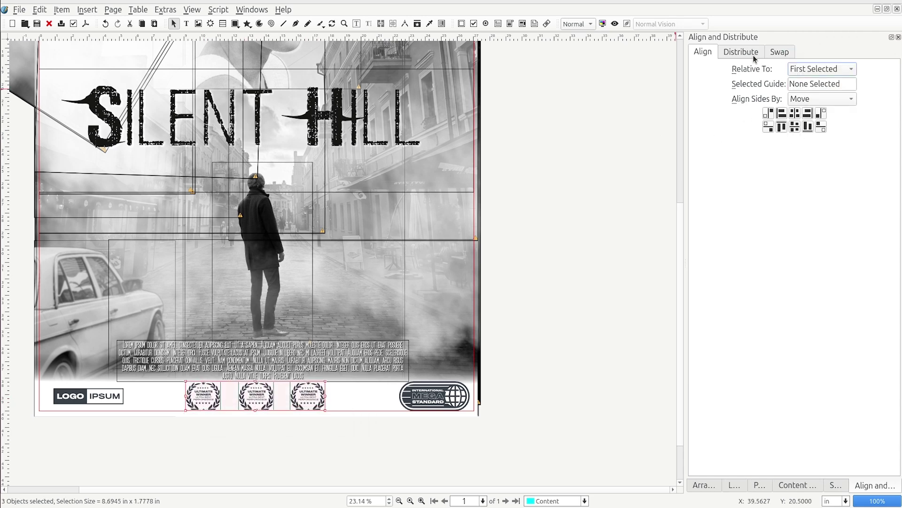
{"action": "left_click", "coordinate": [741, 51]}
{"action": "left_click", "coordinate": [775, 95]}
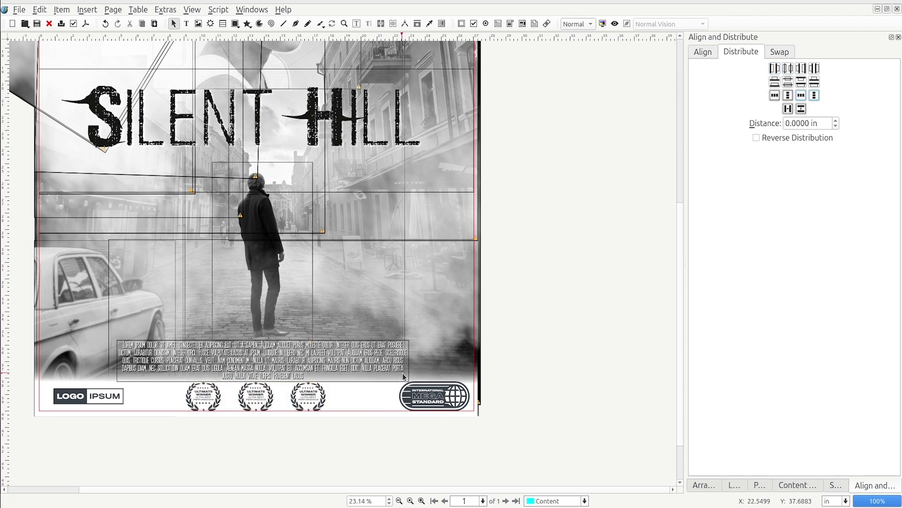
- Fit the whole poster in view and examine it in preview mode
{"action": "key", "text": "ctrl+0"}
{"action": "key", "text": "ctrl+alt+p"}
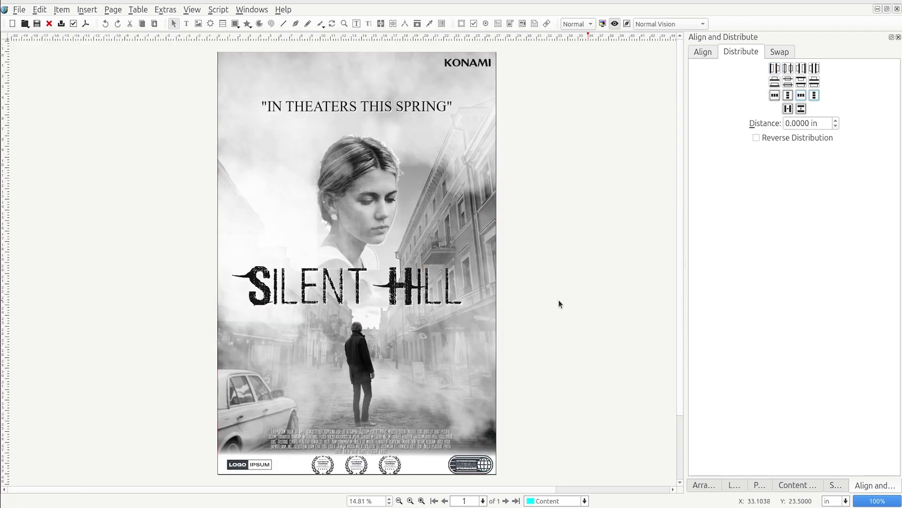